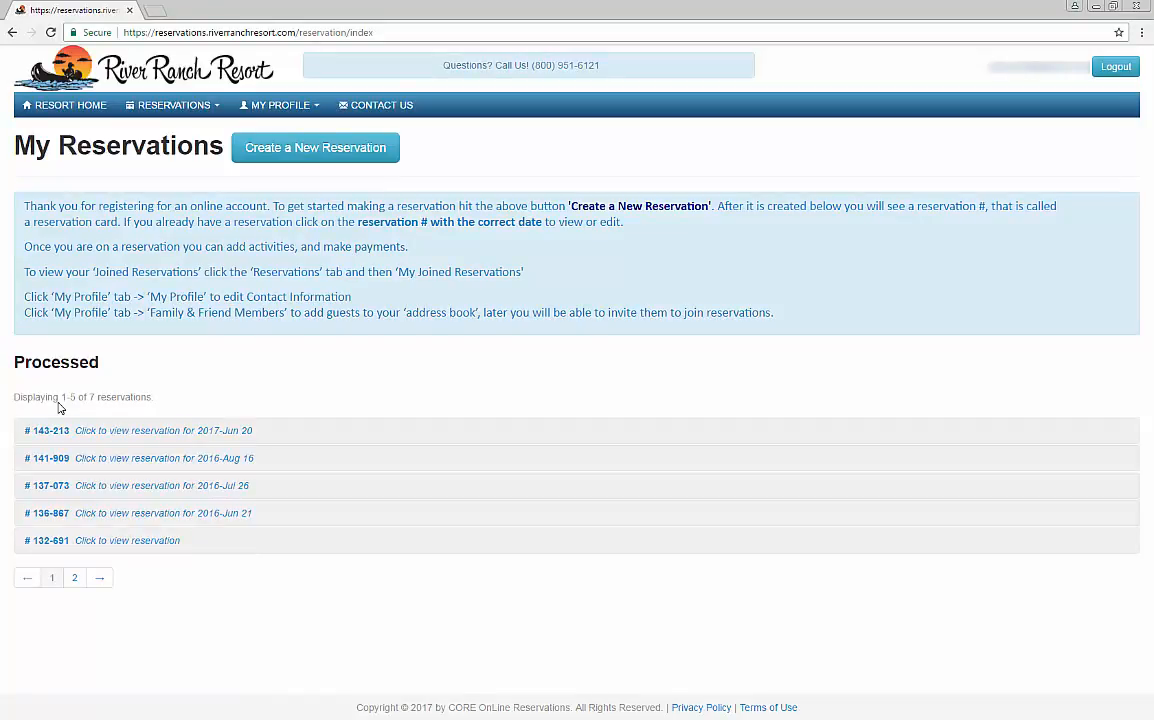
Step: Open the 2017-Jun 20 reservation to review its activities and show its members list
click(106, 430)
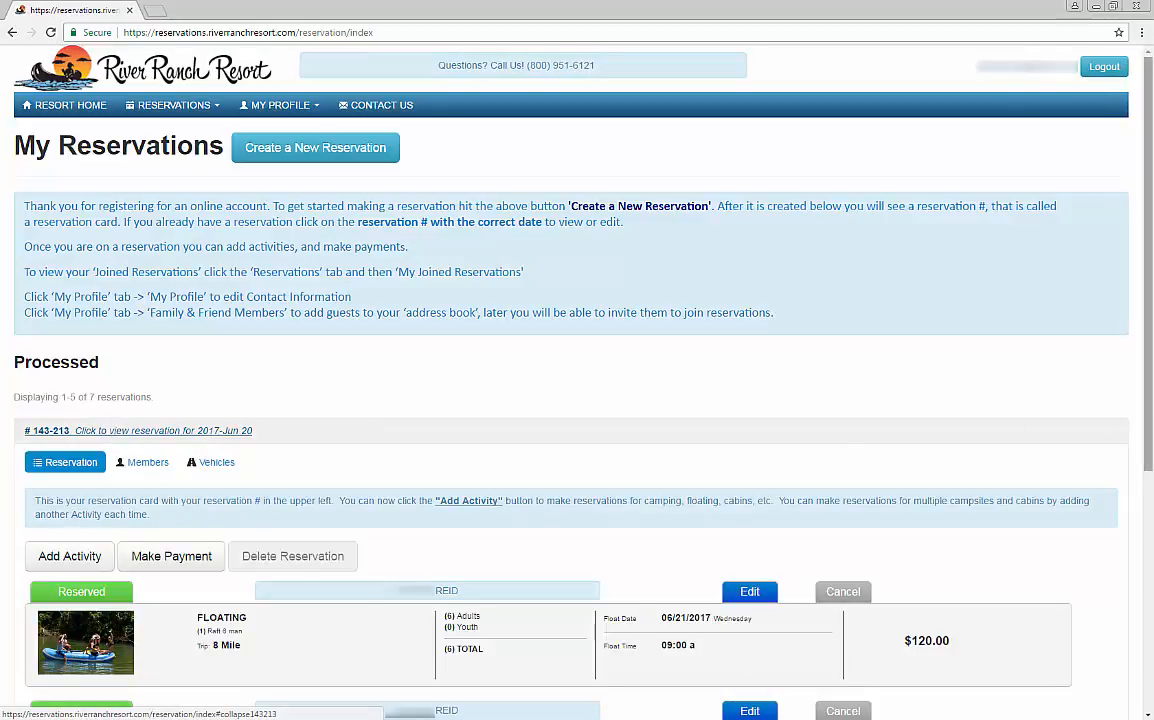
scroll(1150, 617, down, 3)
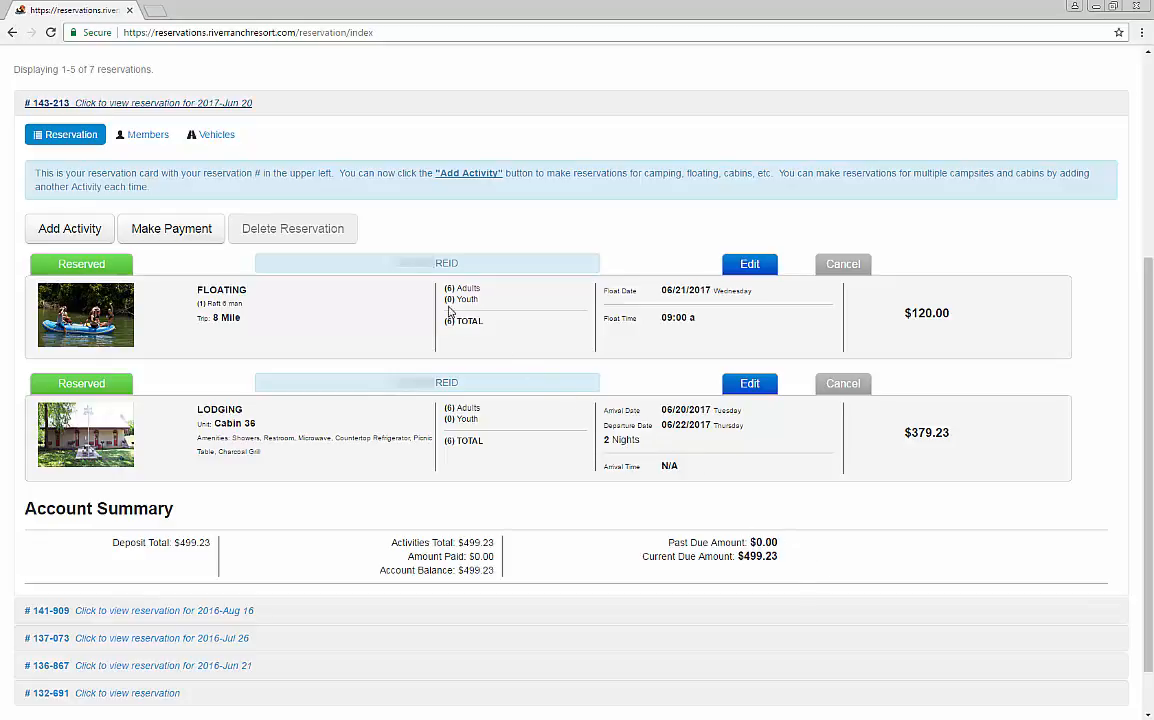
click(158, 139)
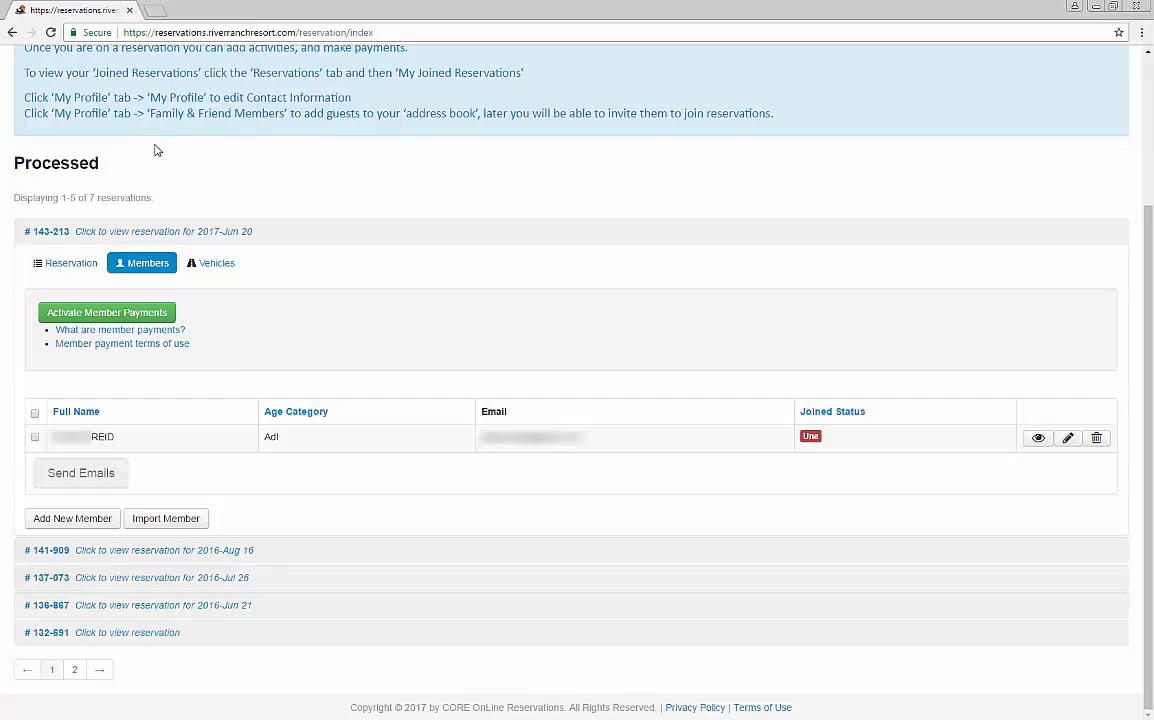
Step: Read the member payment terms of use and try to activate member payments for the reservation
click(135, 345)
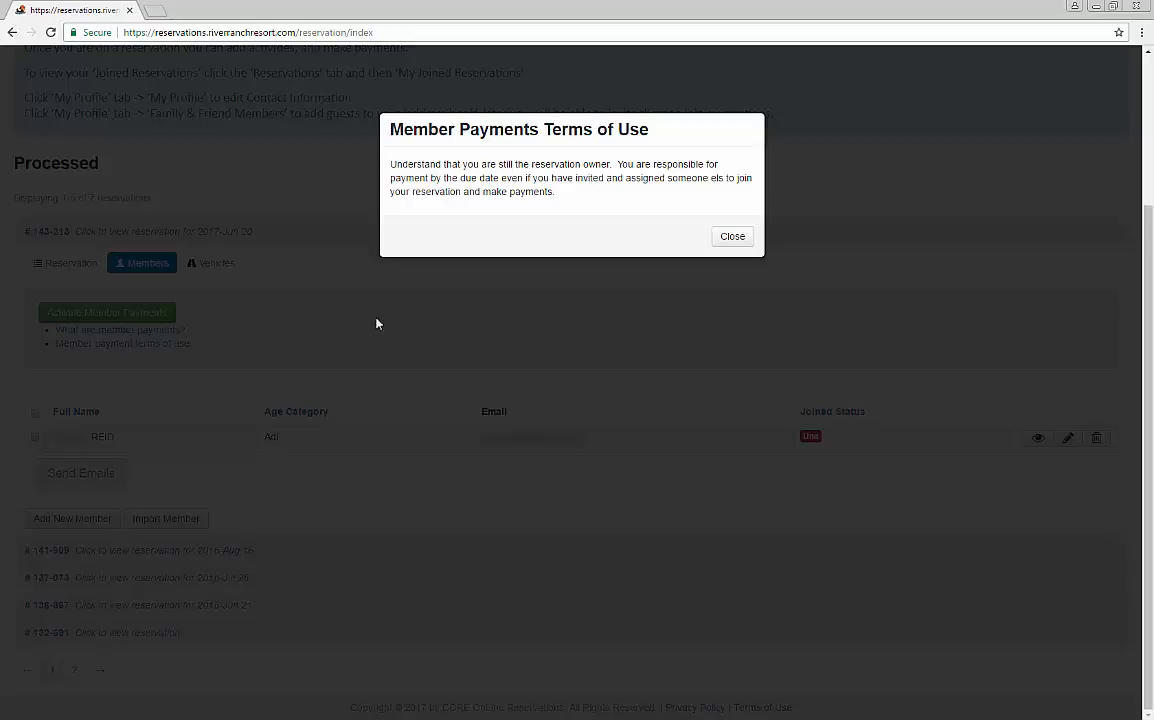
click(733, 237)
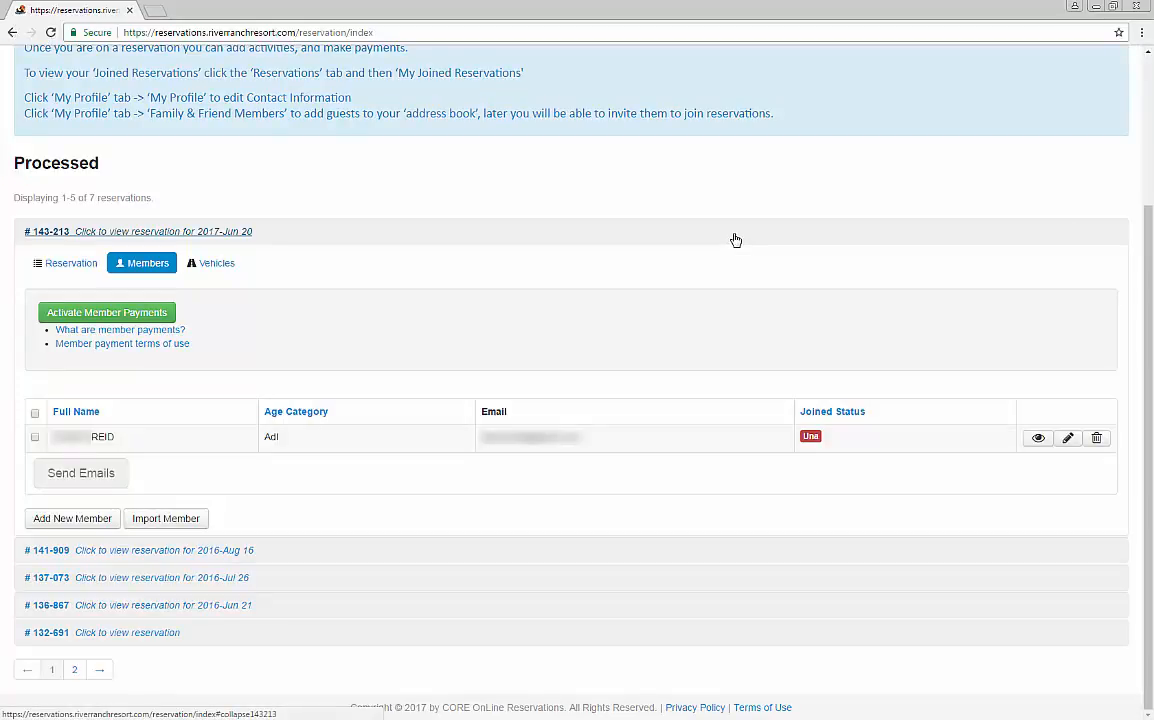
click(153, 318)
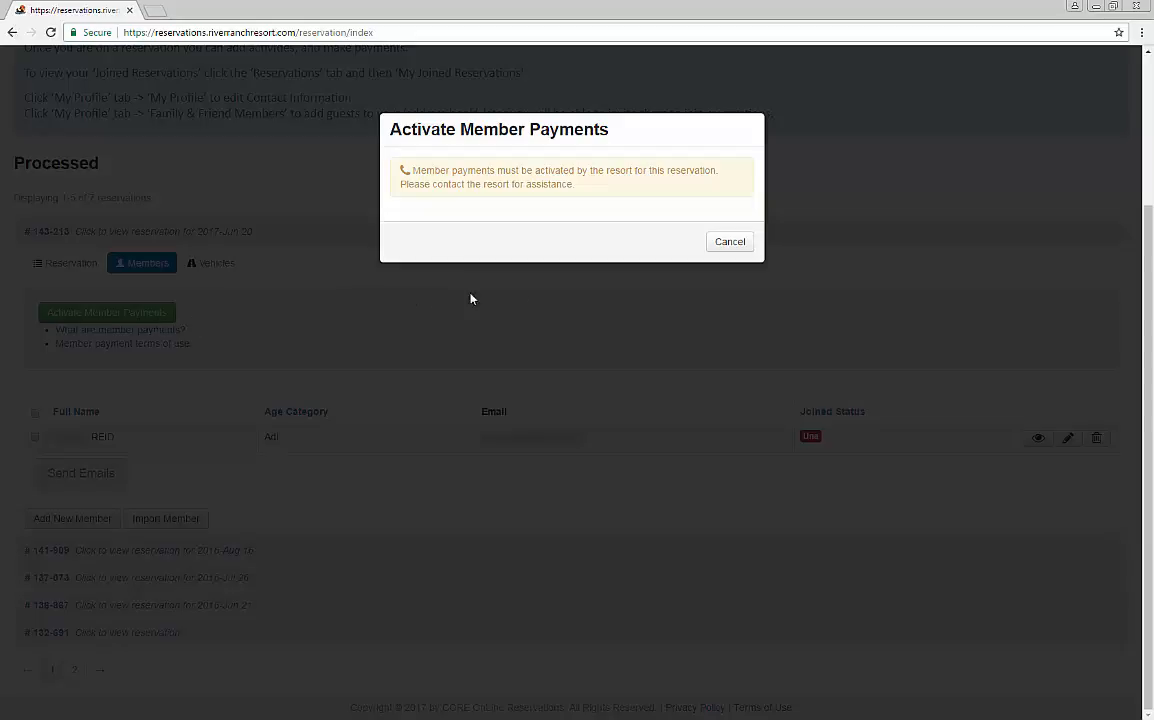
click(729, 243)
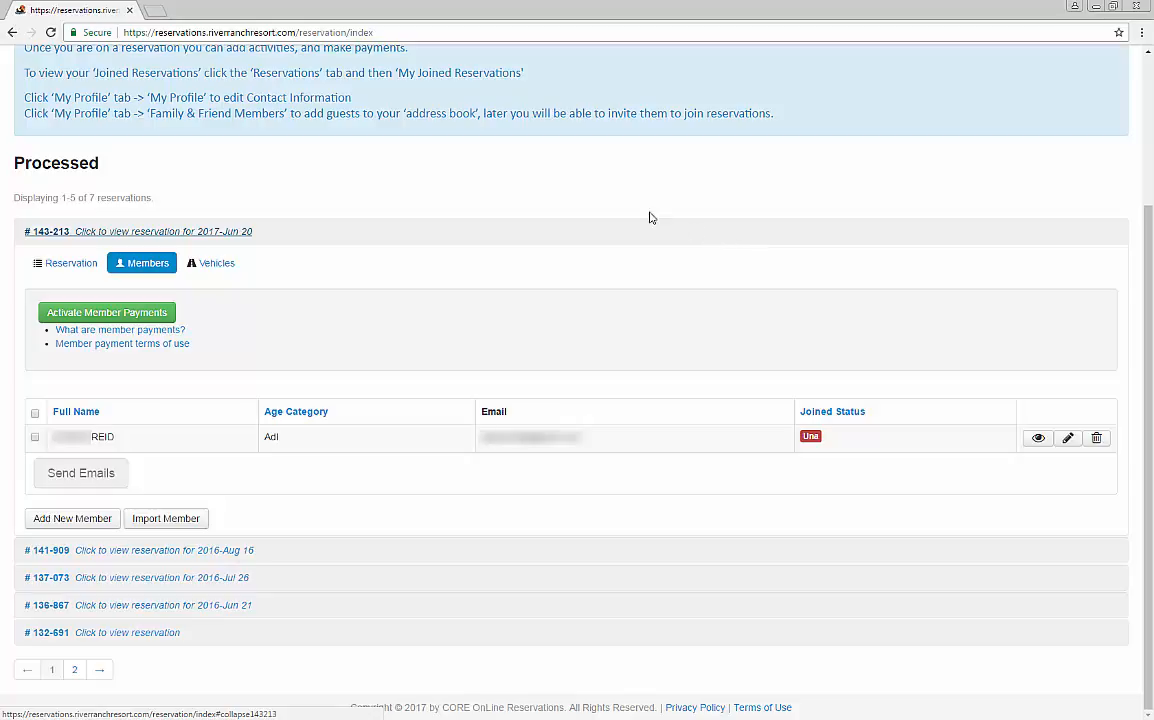
Step: Reload the reservations page and reopen the members list of the 2017-Jun 20 reservation
click(50, 32)
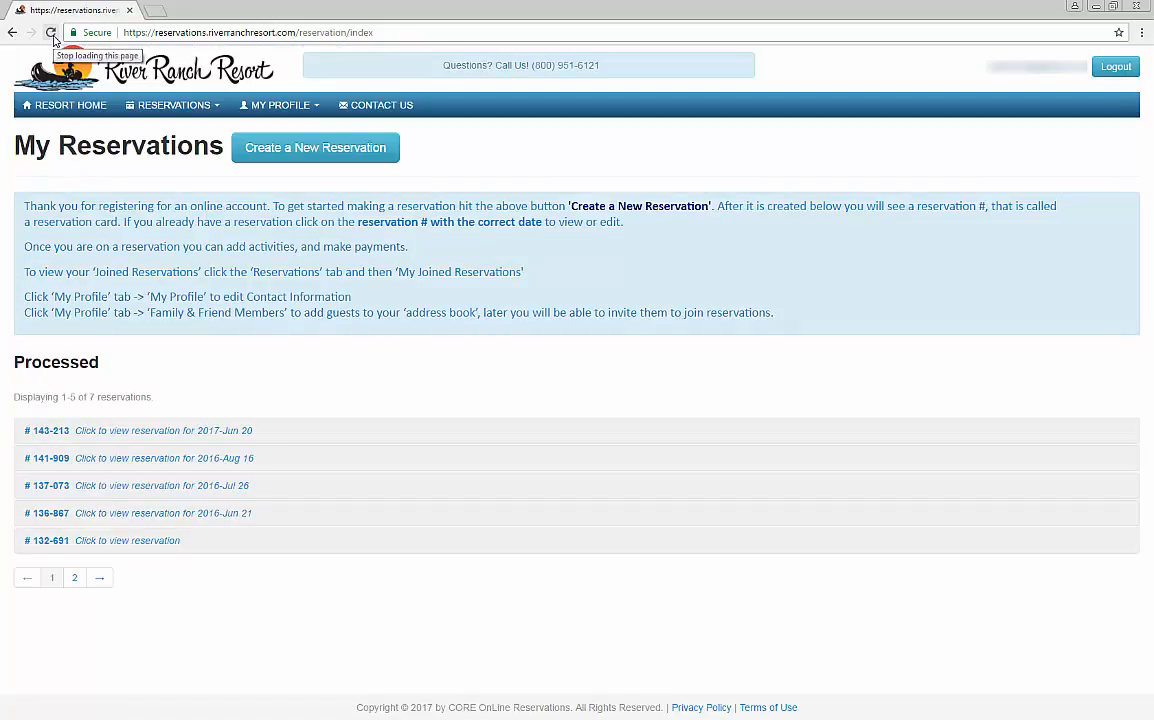
click(134, 432)
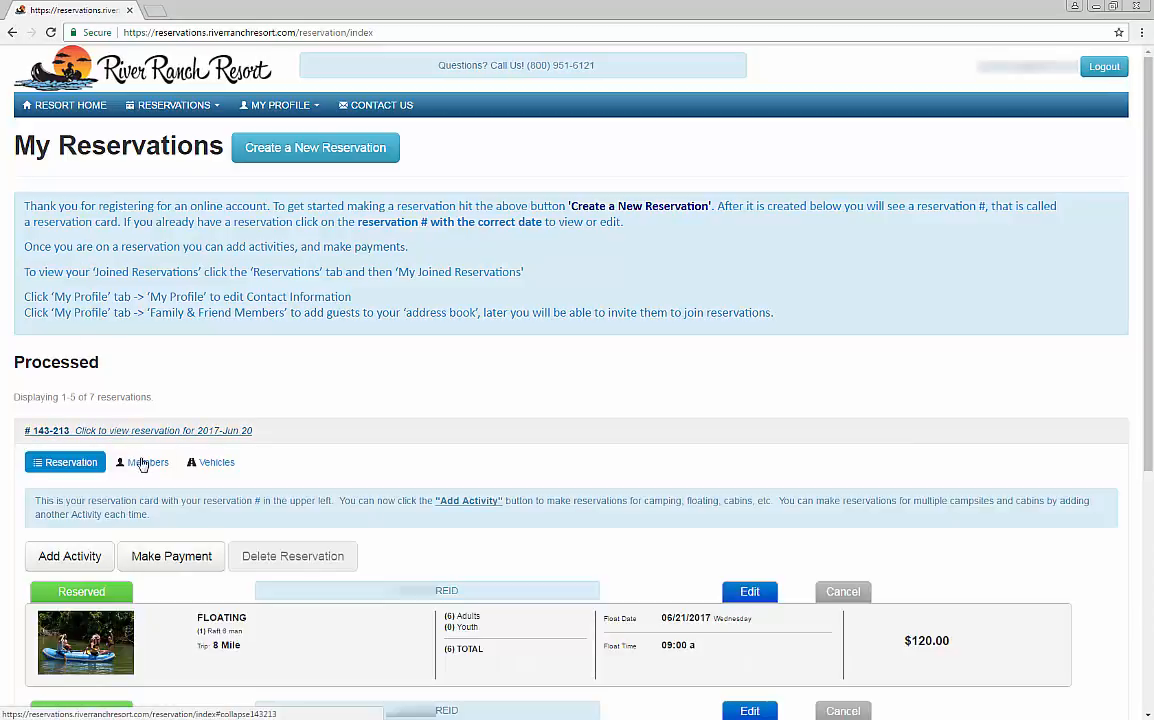
click(143, 463)
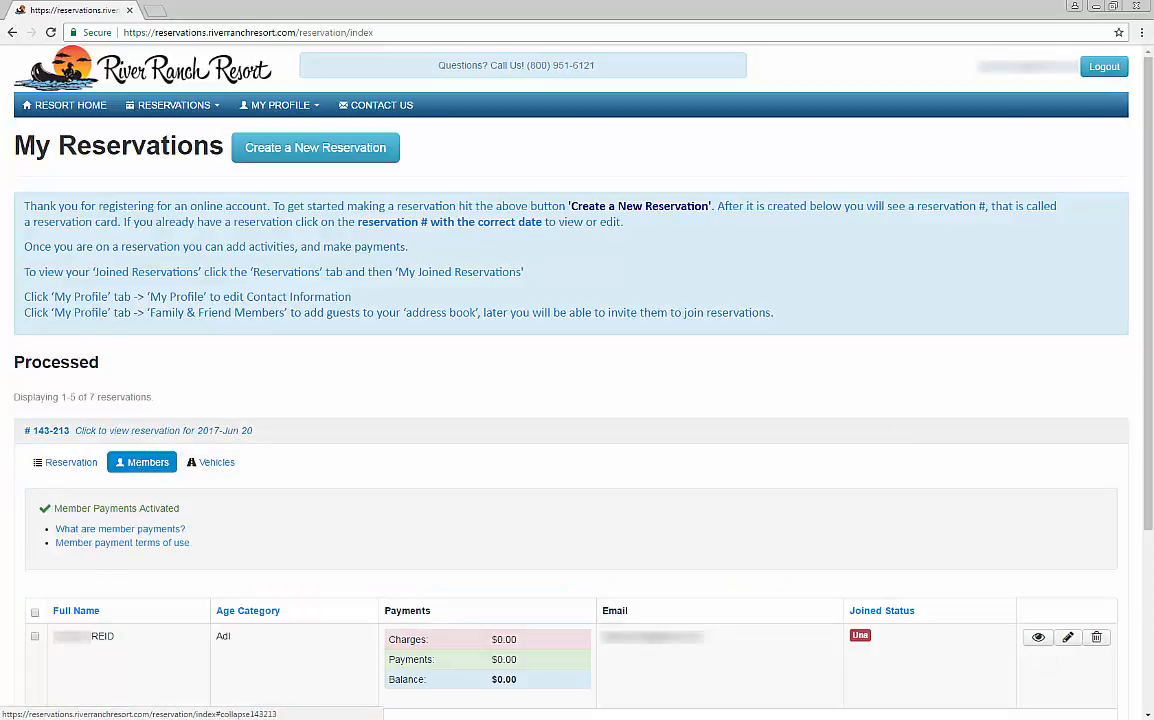
drag(1149, 379, 1152, 520)
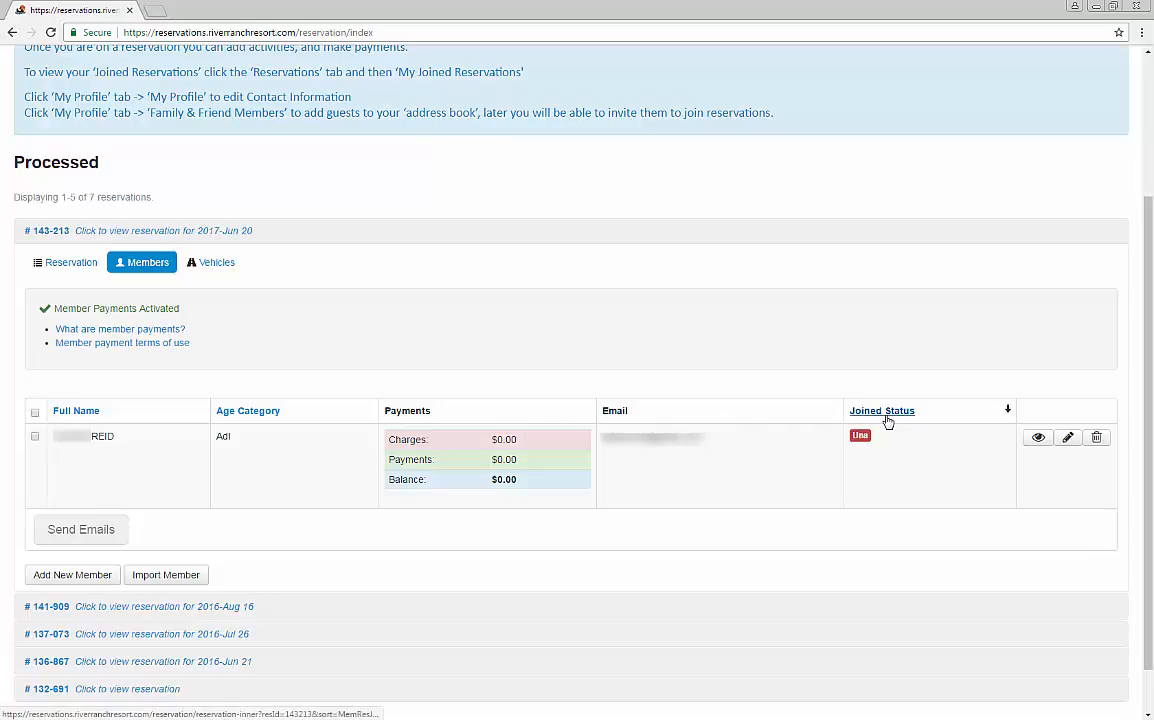
Step: View the reservation owner's member details and edit form, leaving both without making changes
click(1039, 438)
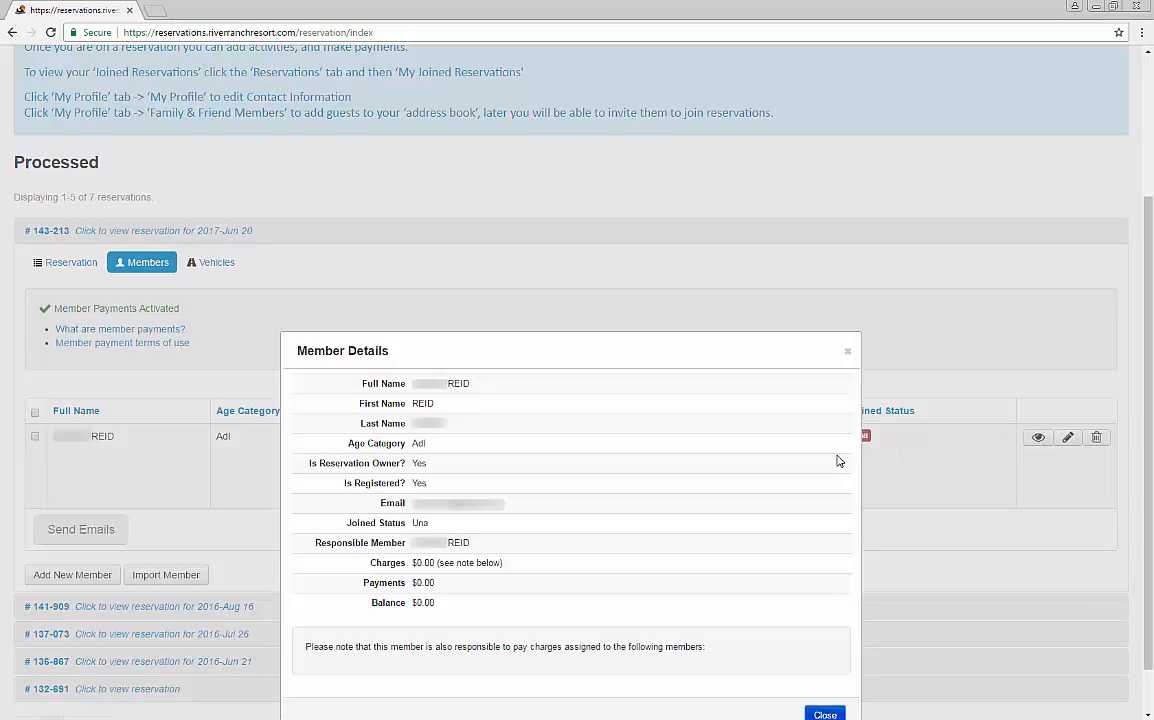
click(838, 709)
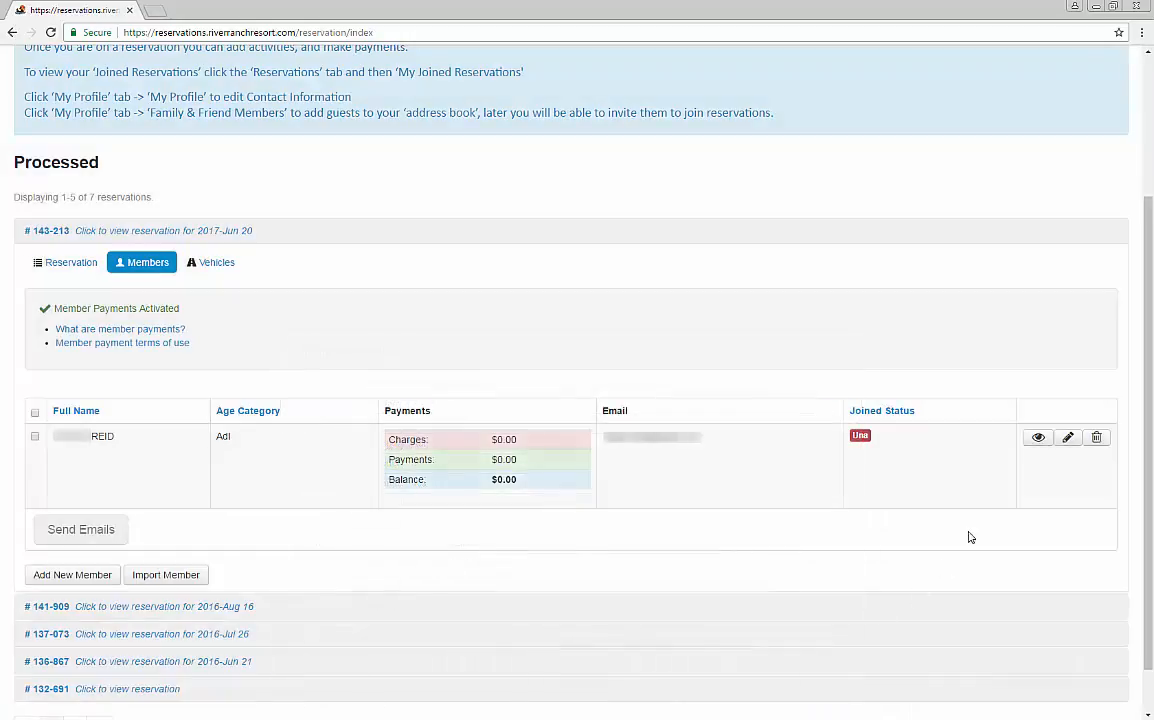
click(1072, 441)
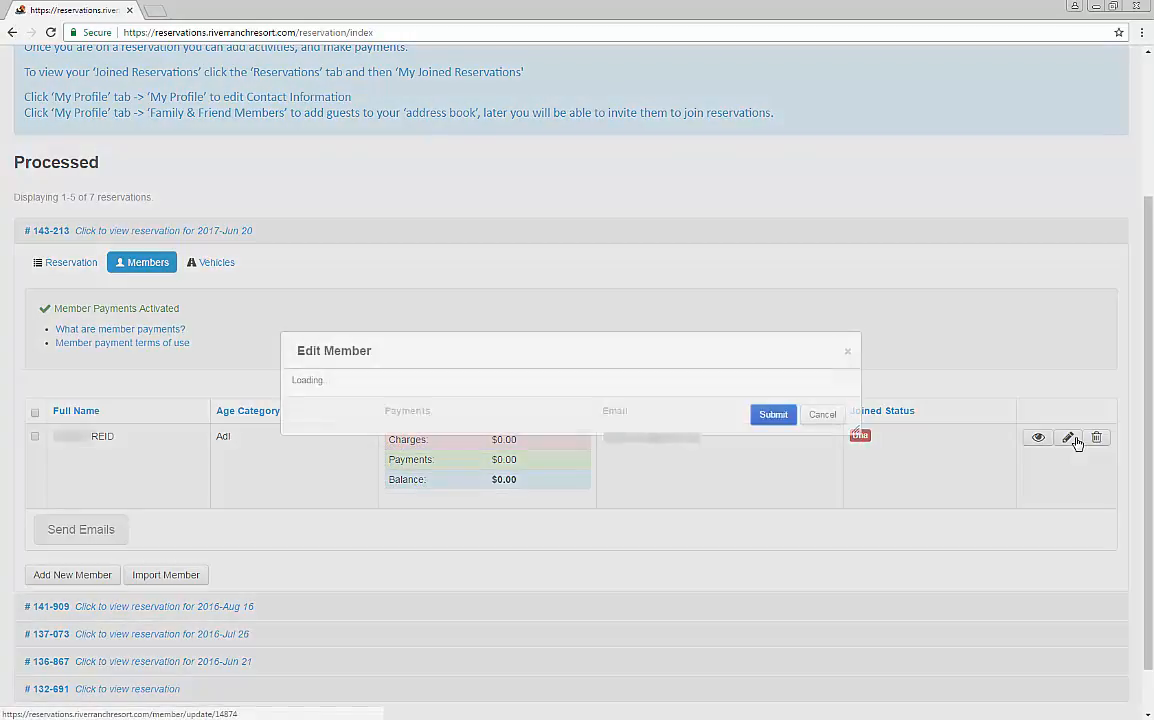
scroll(817, 491, down, 2)
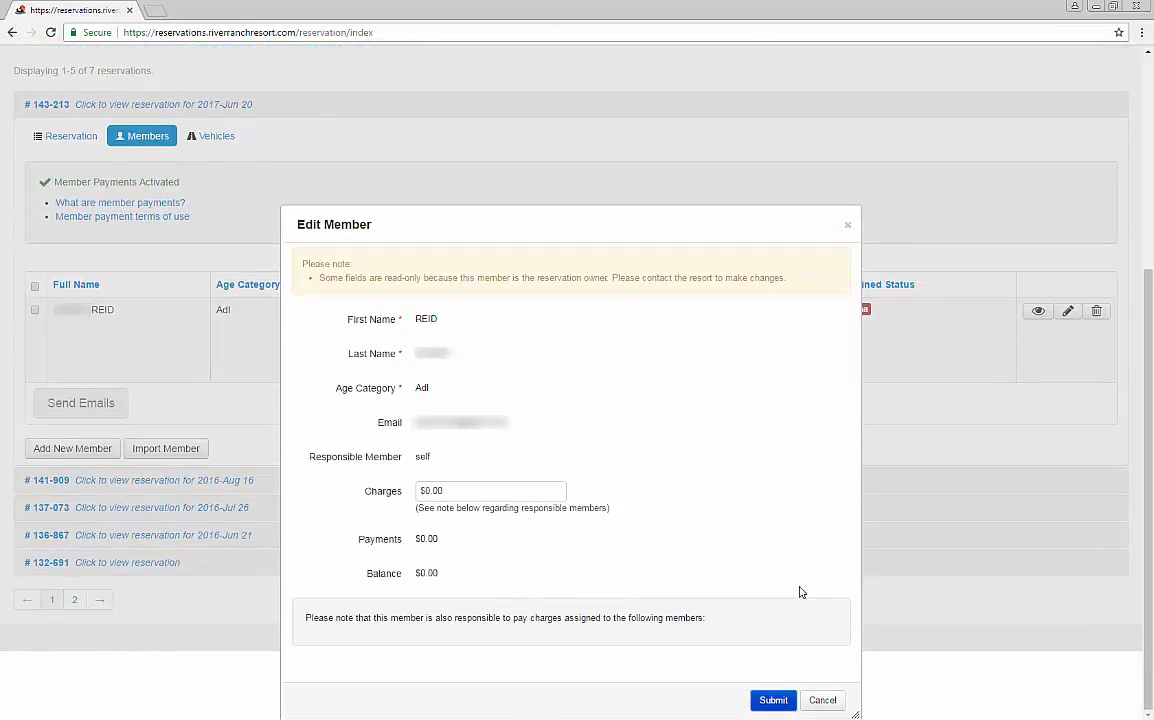
click(818, 701)
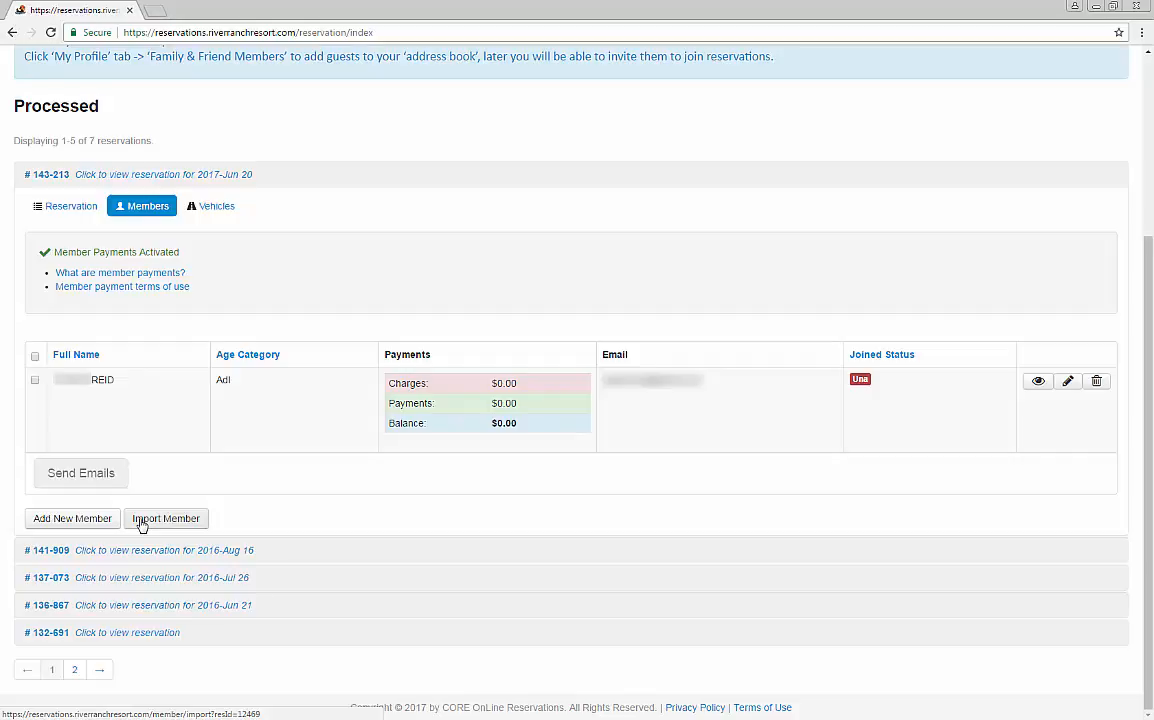
Step: Start a new member on the reservation with a first name, last name and the Adl age category
click(101, 524)
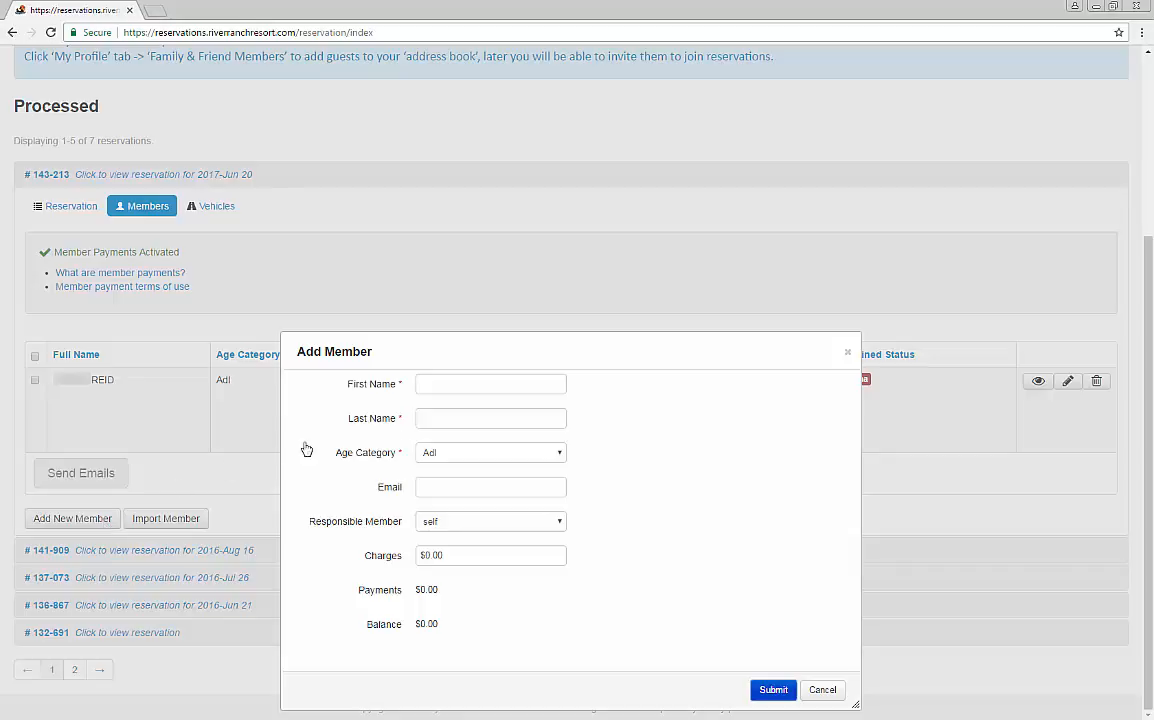
click(423, 384)
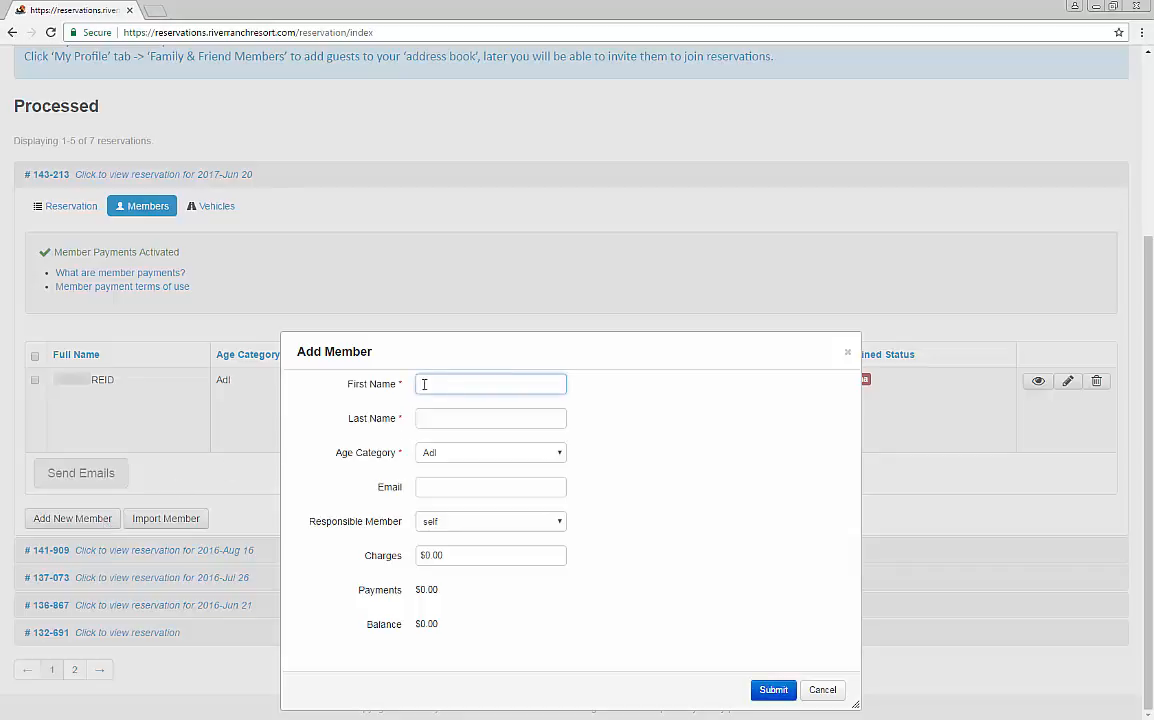
click(446, 412)
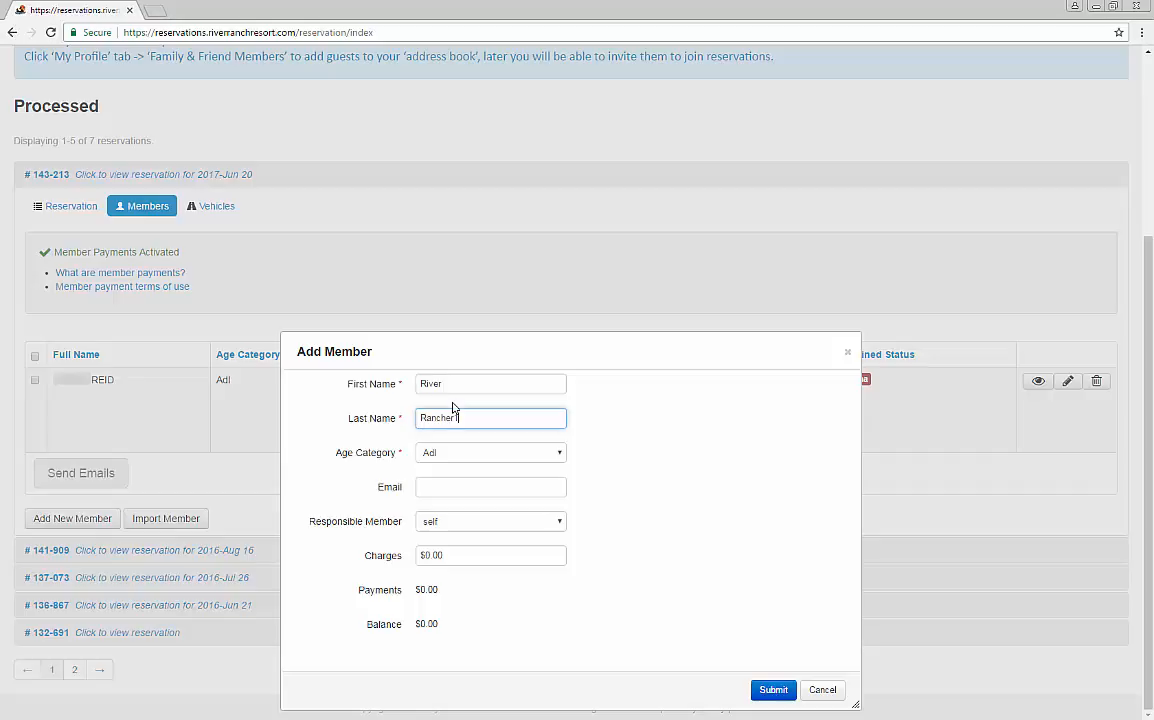
text(1)
click(474, 454)
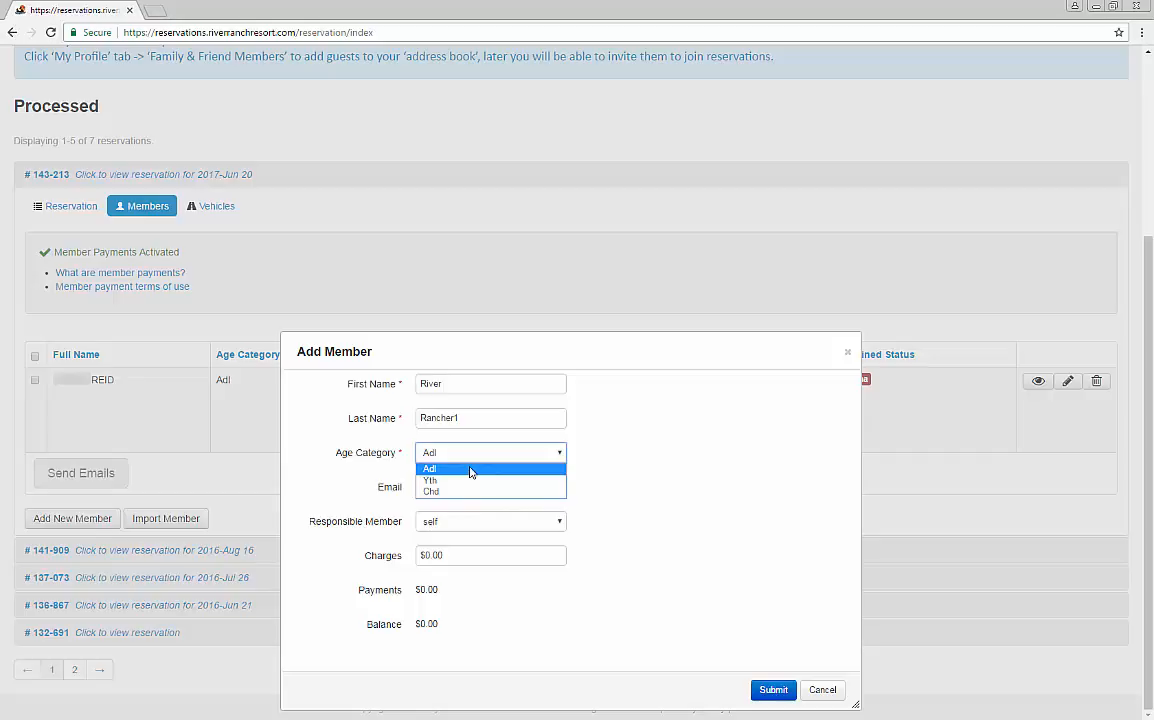
click(471, 472)
Step: Fill in the new member's email address
click(474, 485)
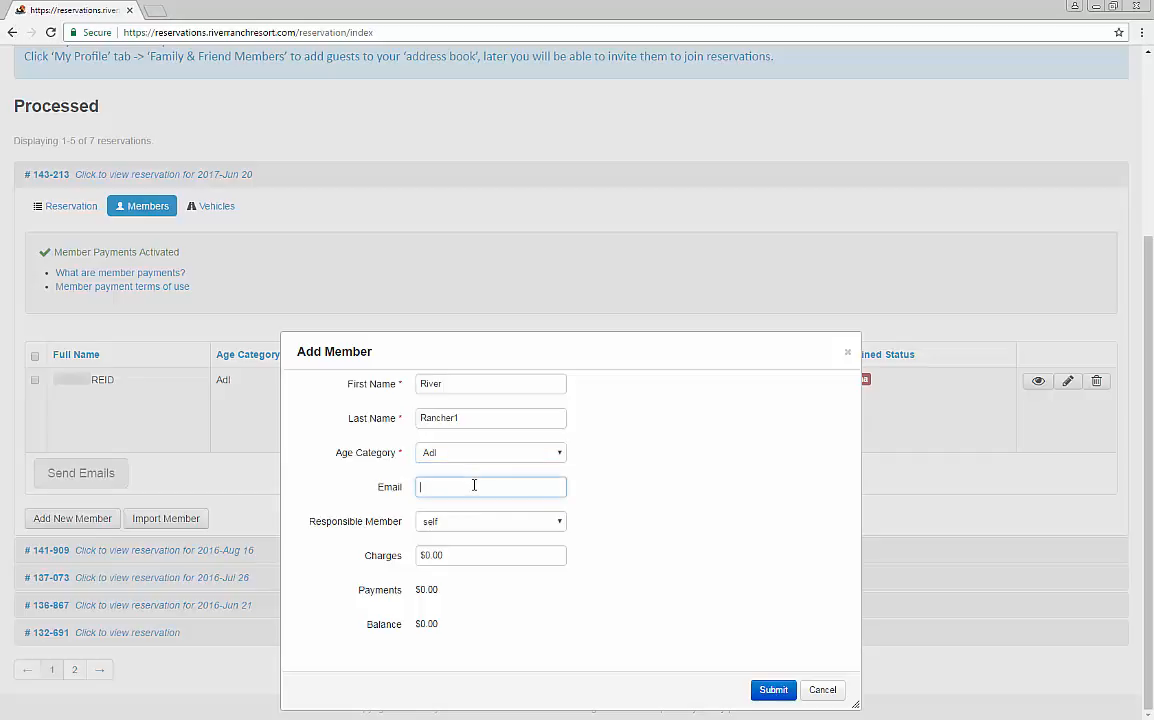
Step: Set the new member's charges to $166.41 and submit the member
click(488, 556)
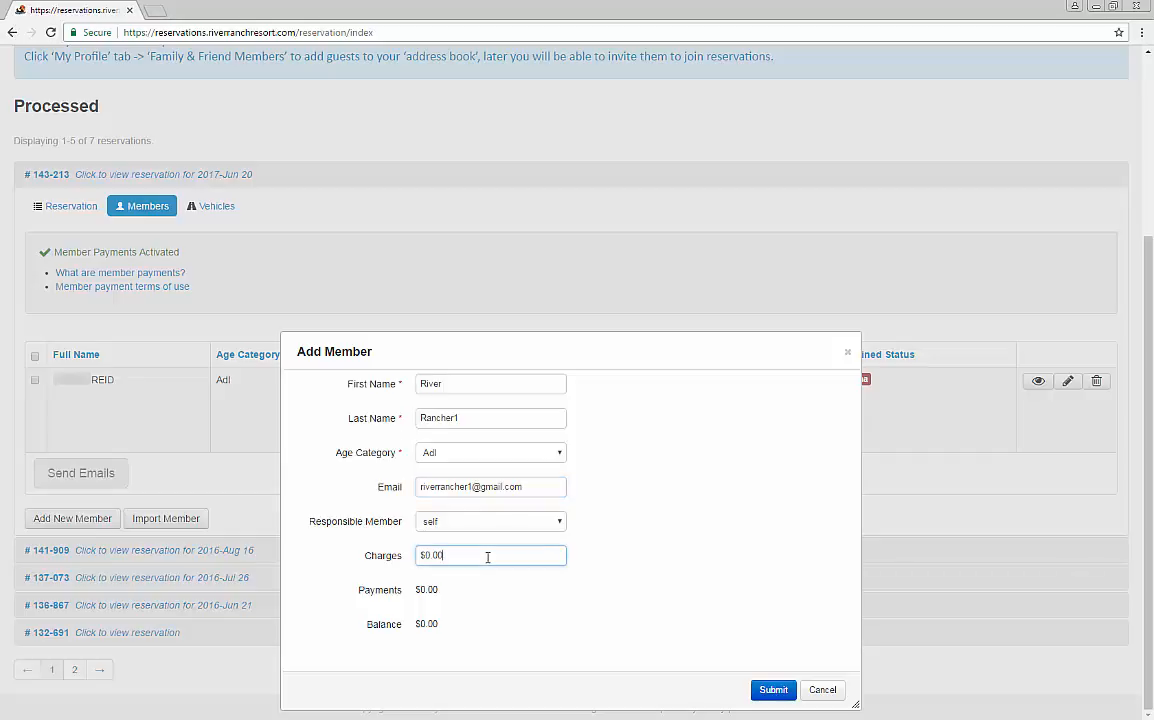
key(BackSpace)
key(BackSpace)
key(BackSpace)
key(BackSpace)
text(166.41)
click(775, 690)
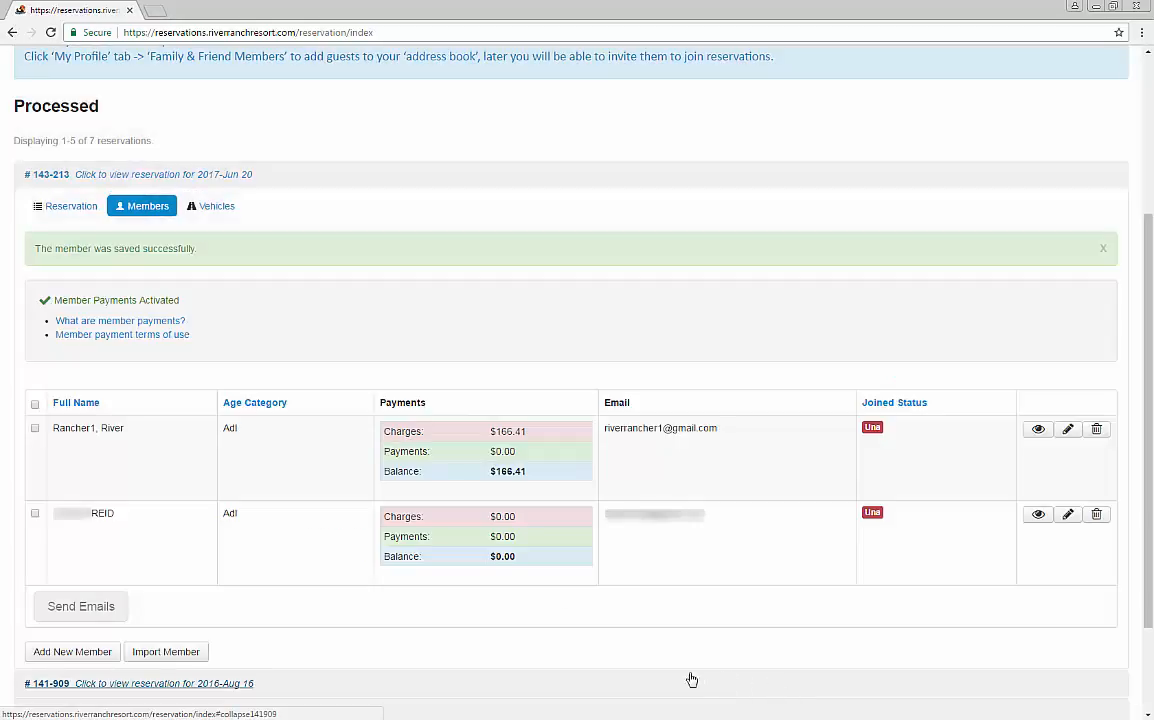
Step: Start importing a member with the Family & Friends search type and fill in the member's first name
click(197, 653)
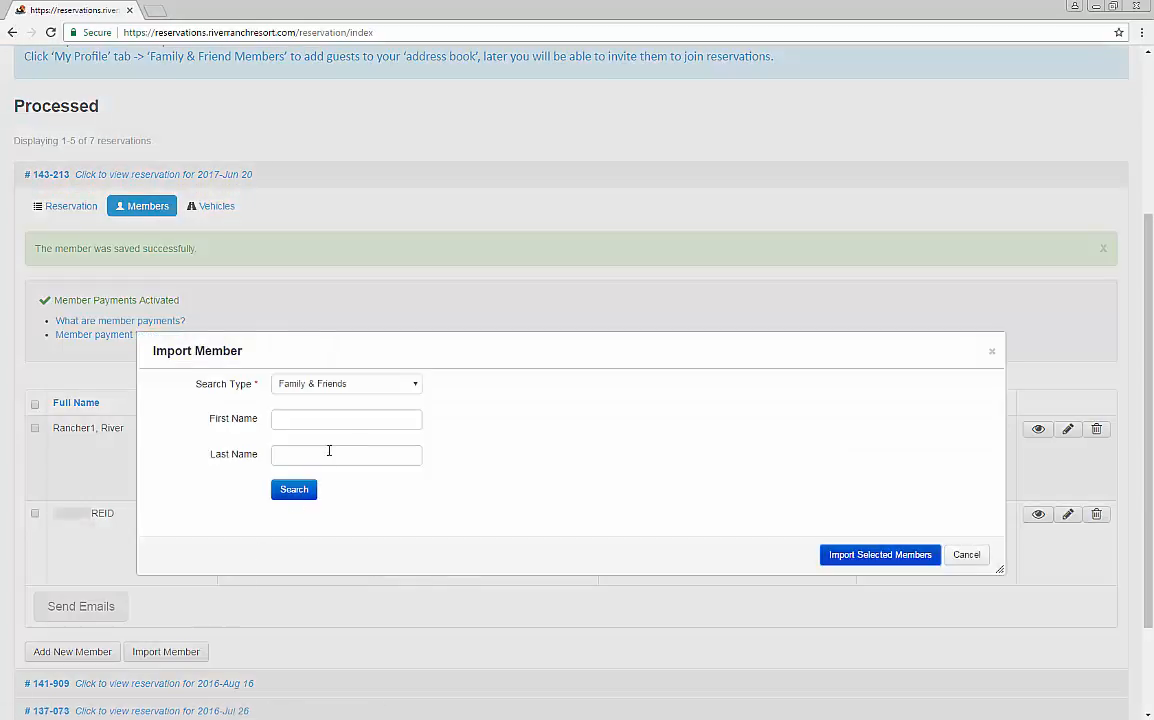
click(395, 391)
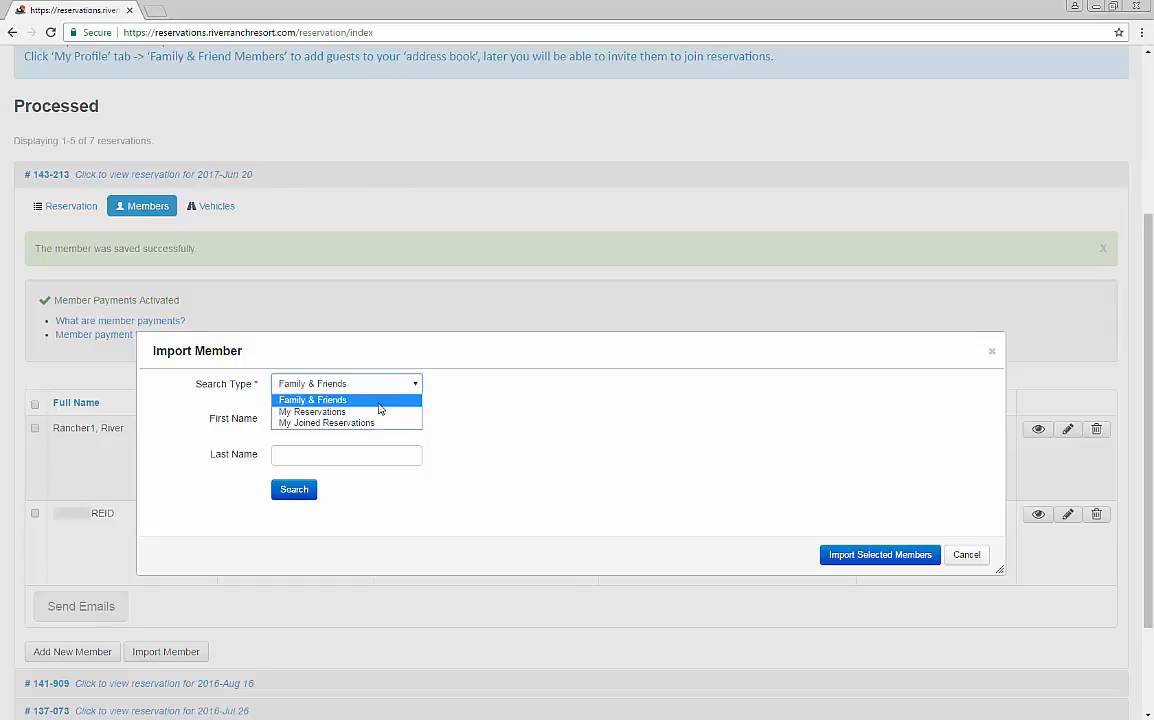
click(379, 405)
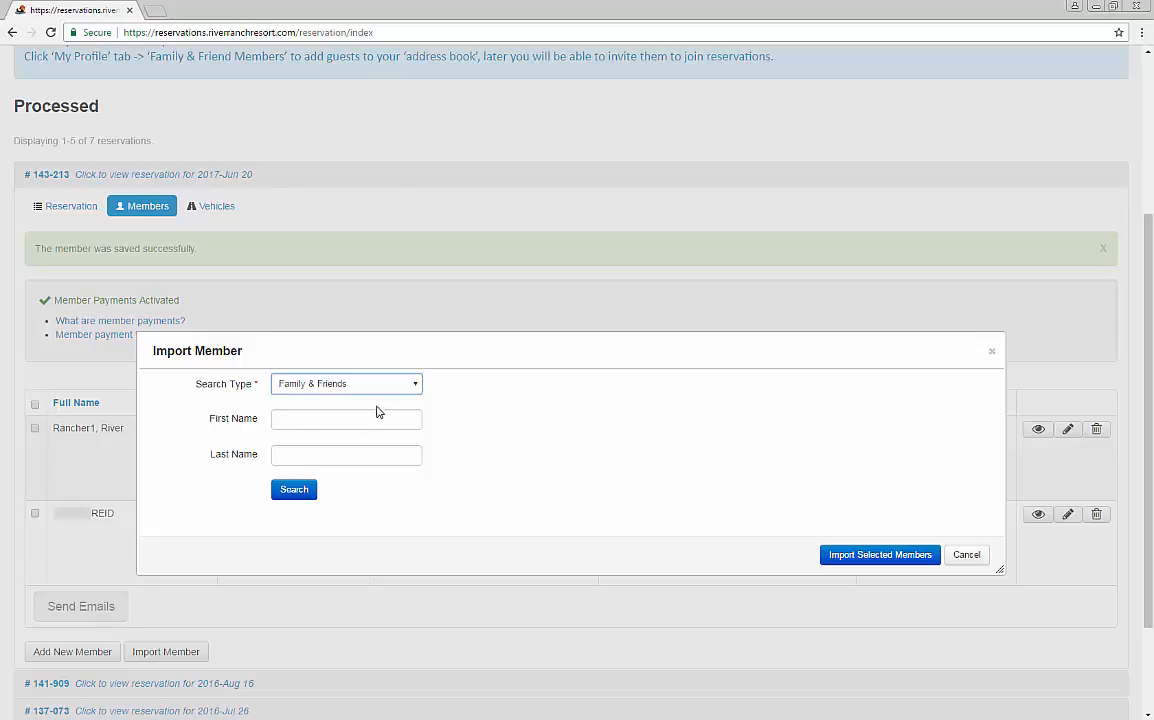
click(378, 416)
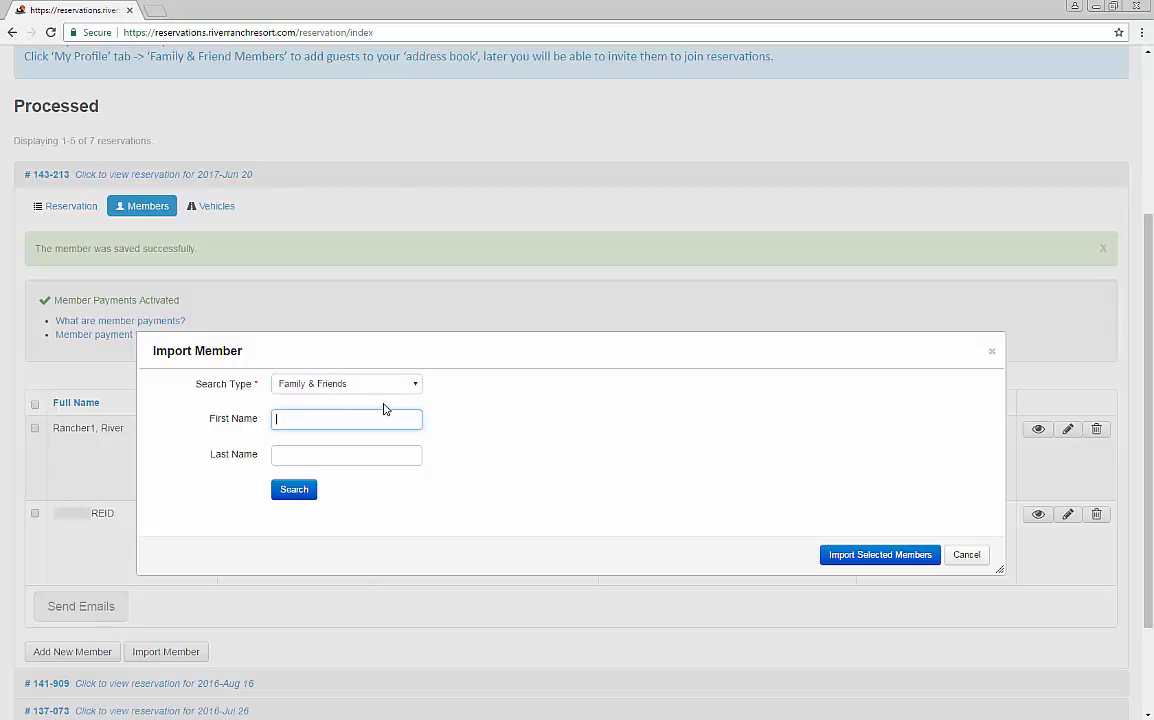
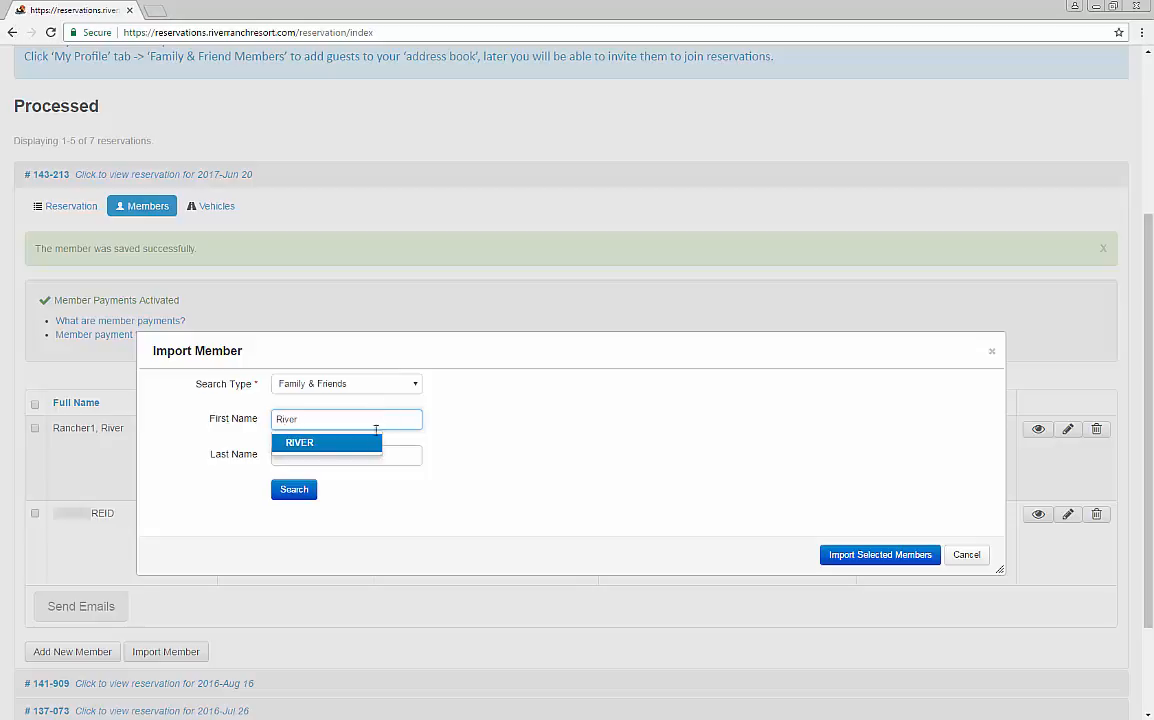
click(373, 442)
Step: Search with the member's last name added and import the matching Family & Friends member into the reservation
click(371, 454)
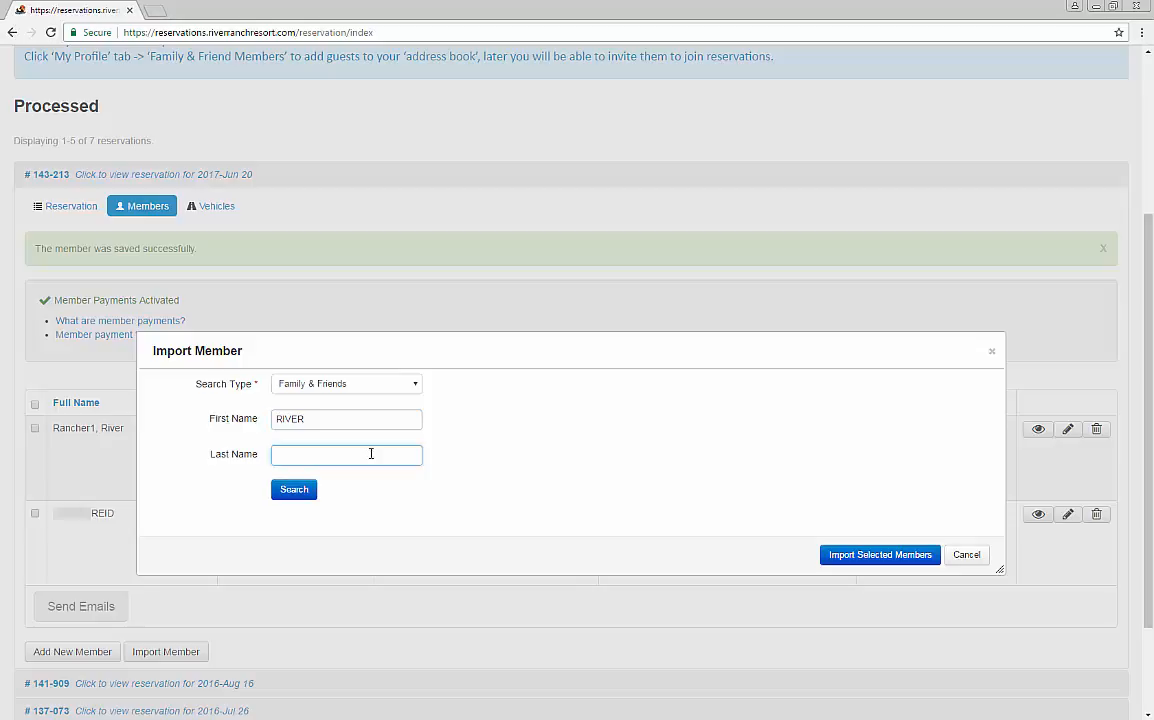
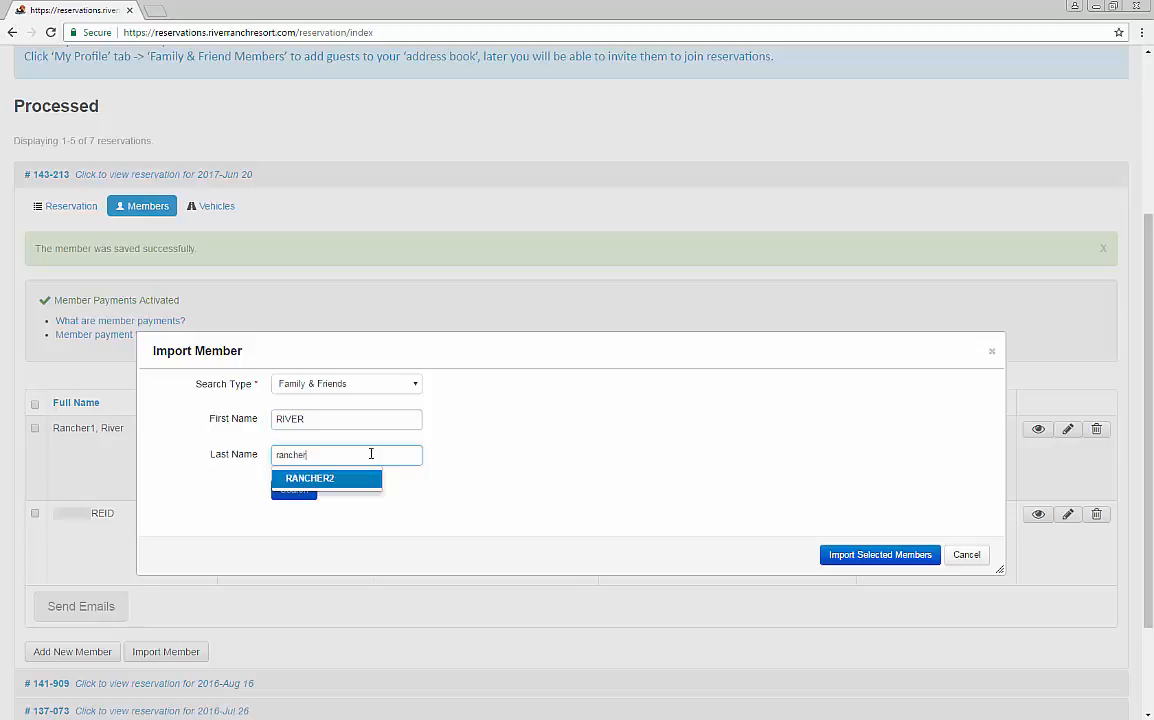
click(350, 480)
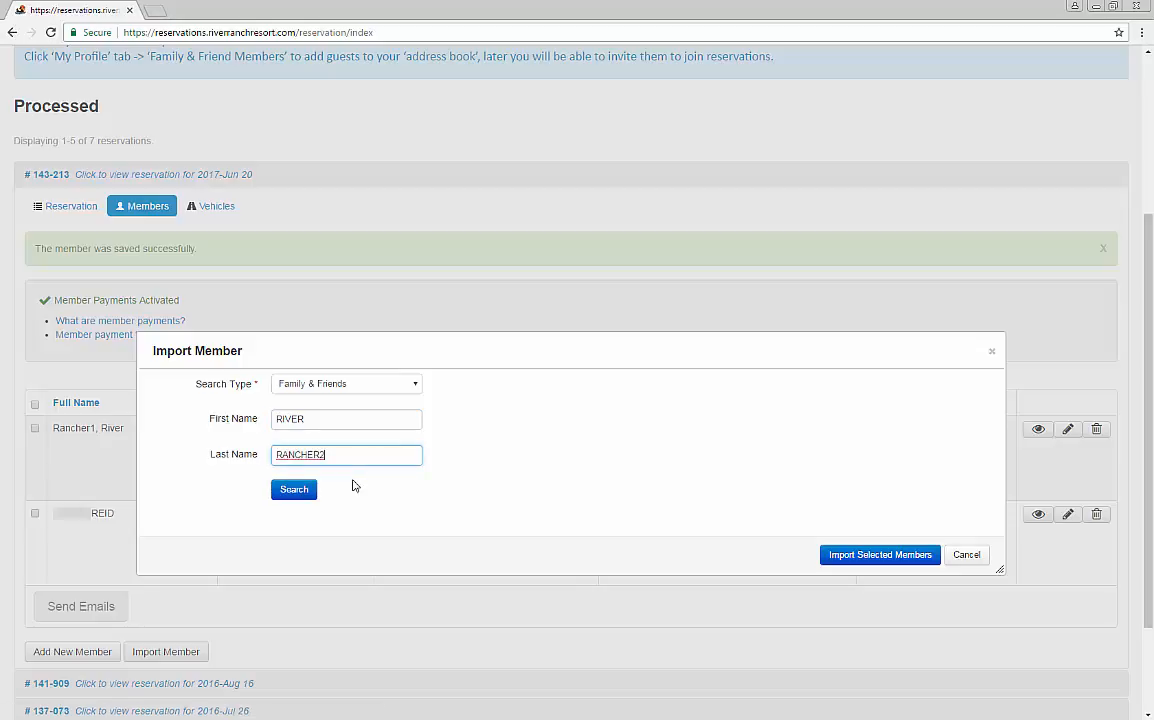
click(306, 493)
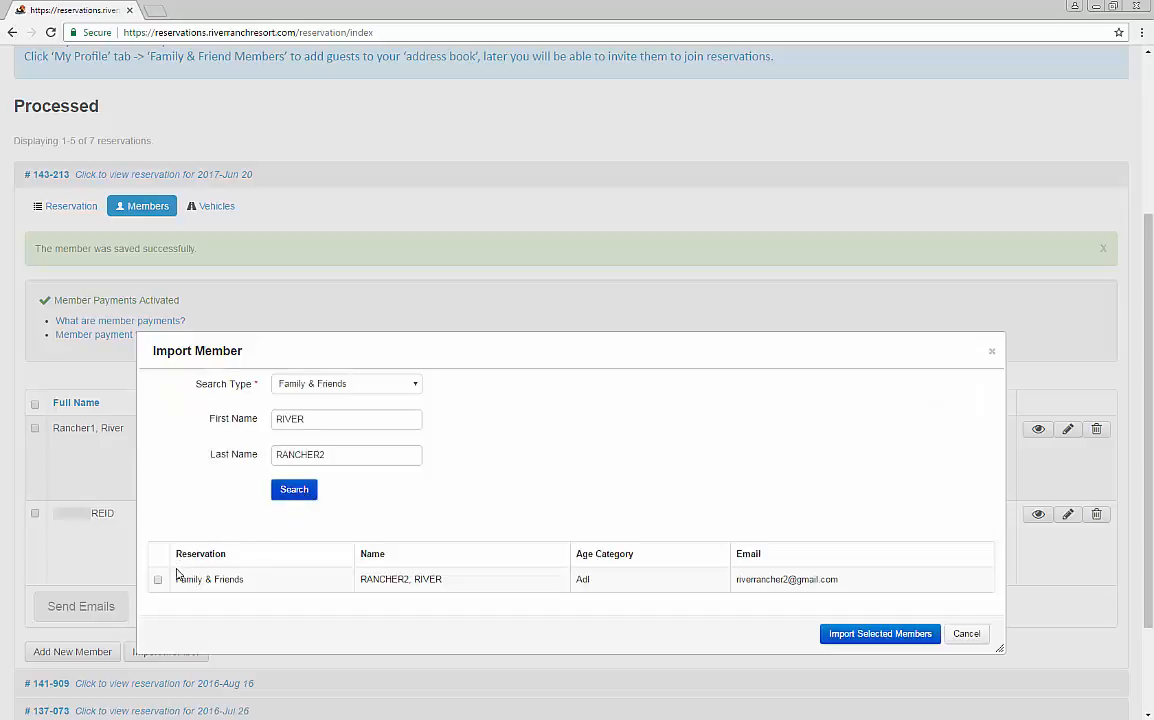
click(159, 581)
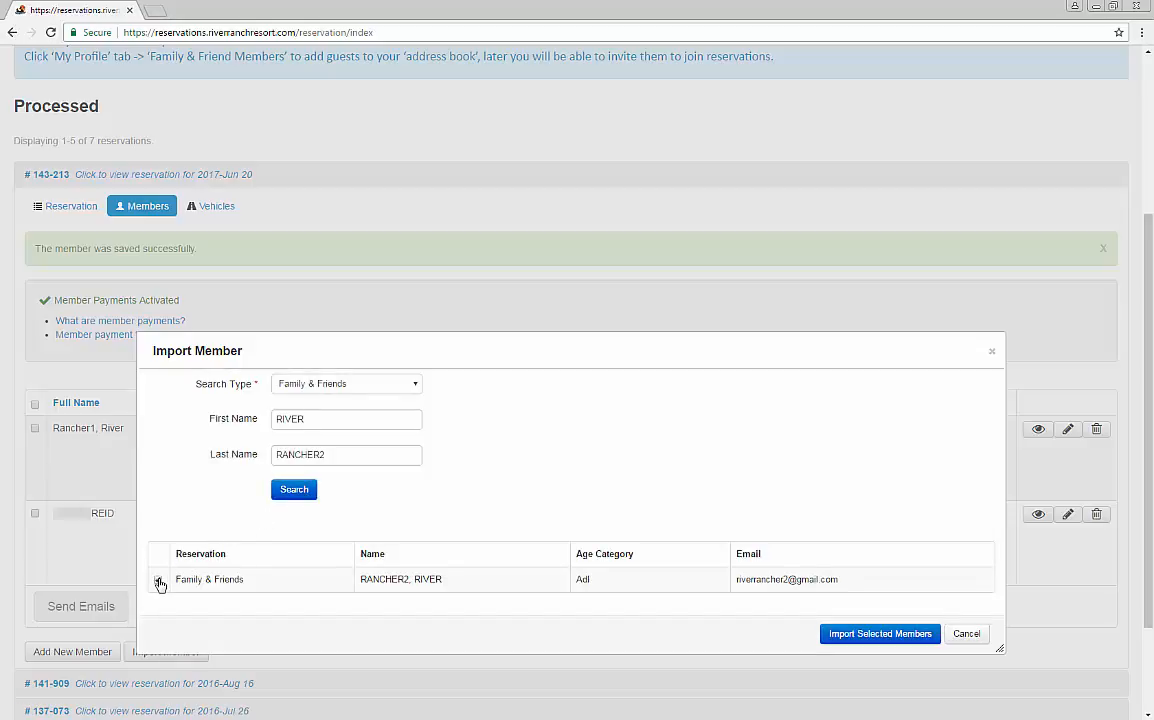
click(831, 636)
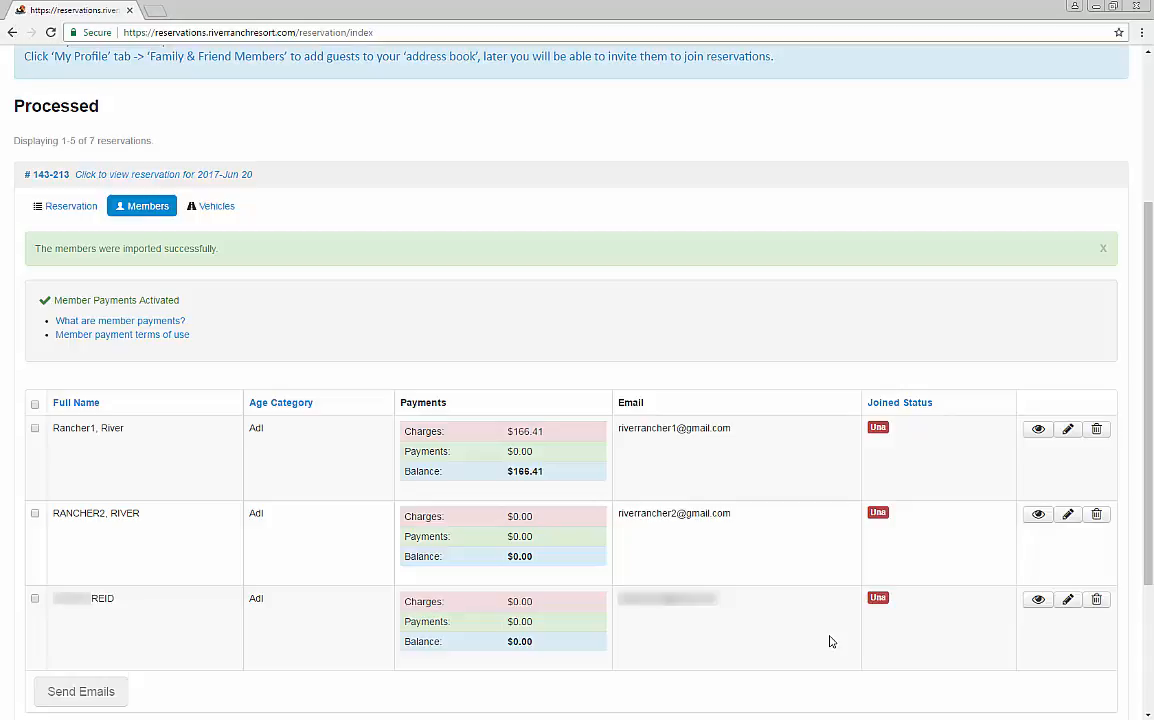
Step: Set the charges of the imported member in the second row to $166.41 and submit the change
click(1068, 516)
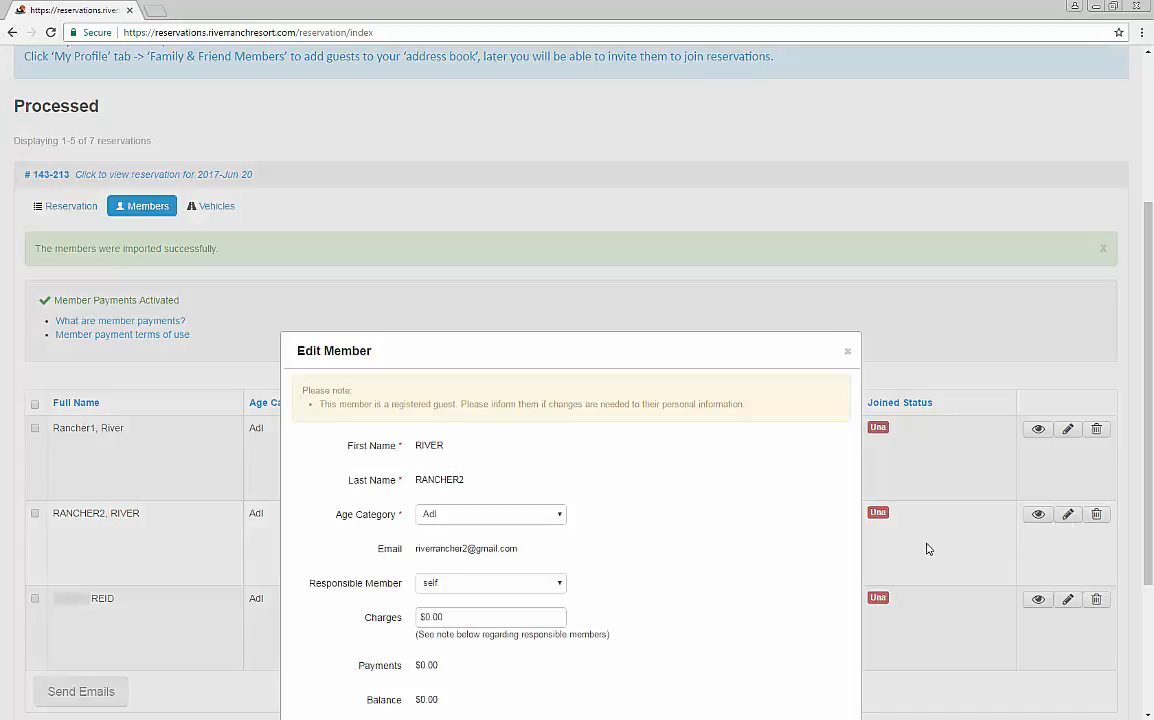
click(487, 618)
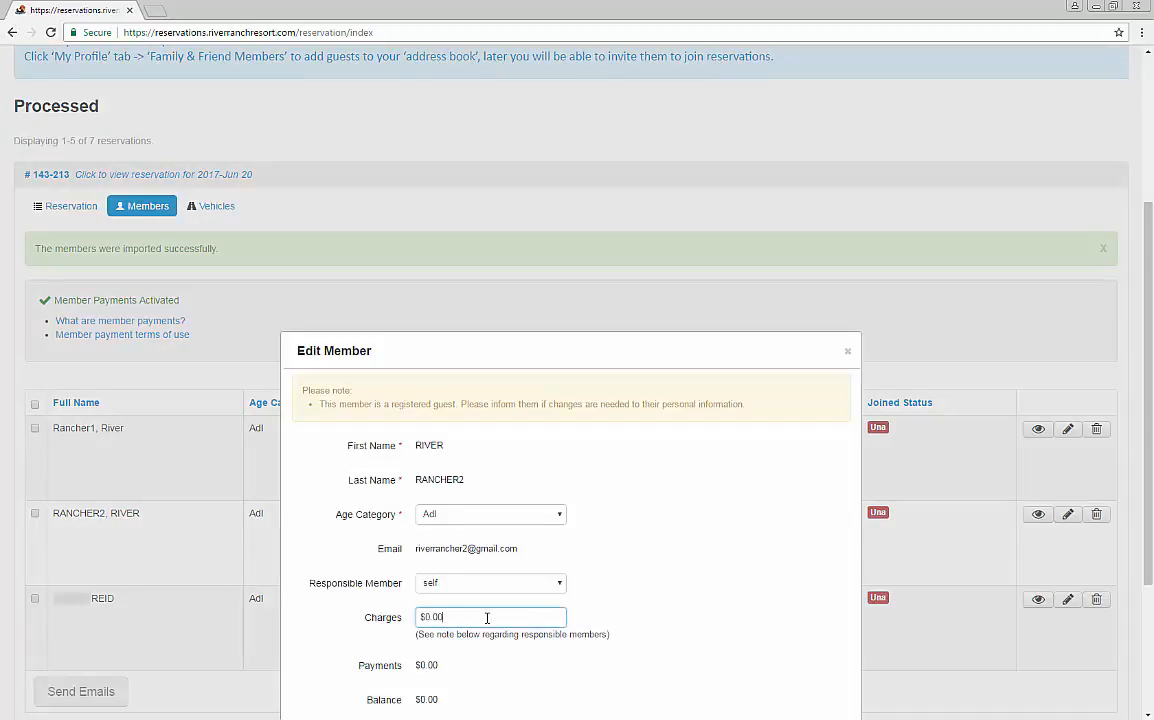
key(BackSpace)
key(BackSpace)
key(BackSpace)
key(BackSpace)
text(166.41)
scroll(1150, 535, down, 2)
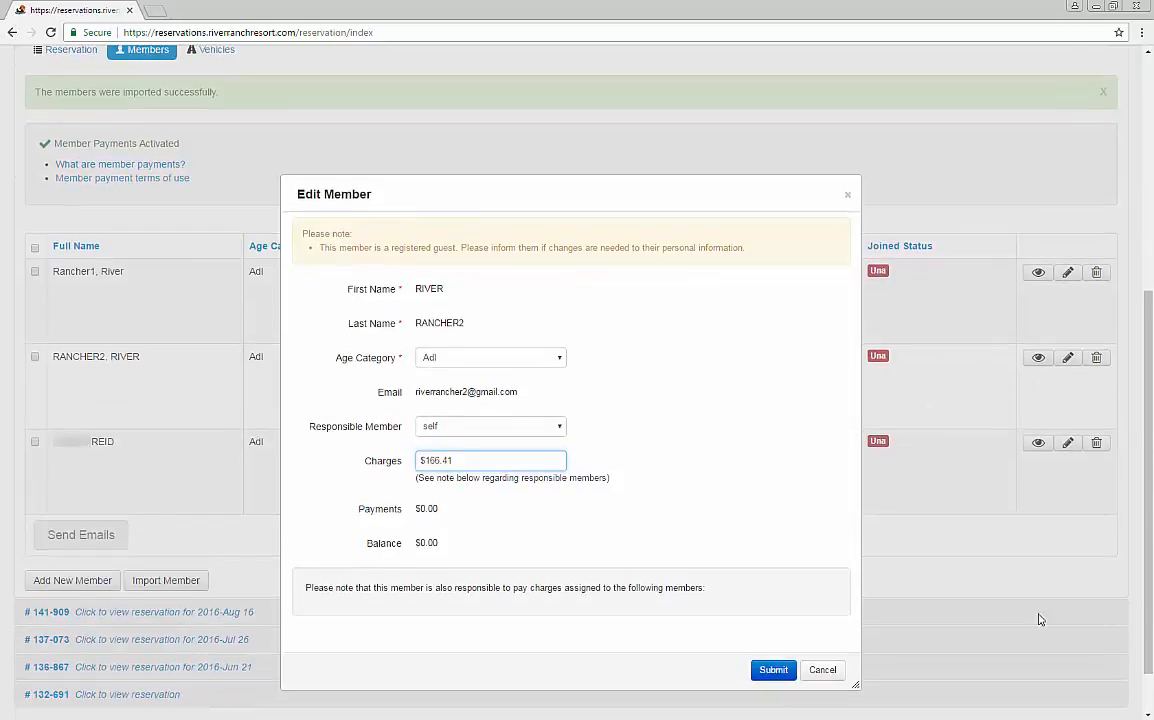
click(775, 672)
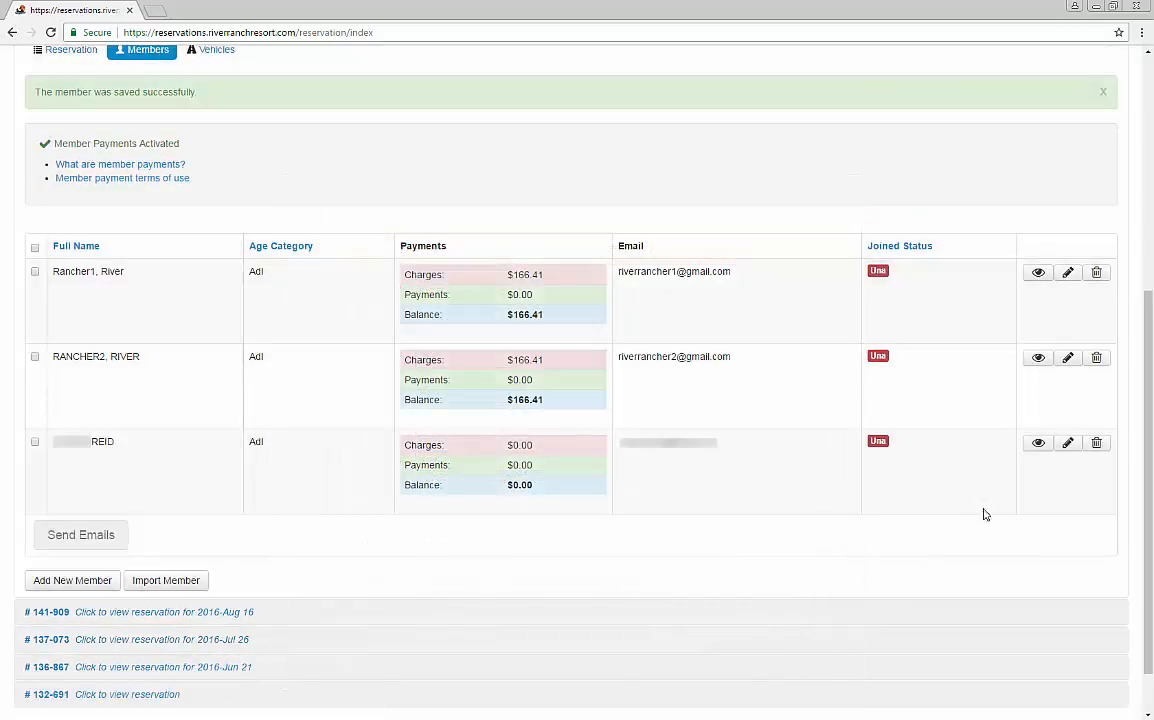
Step: Set the reservation owner's charges to $166.41 in the third member row and submit the change
click(1068, 443)
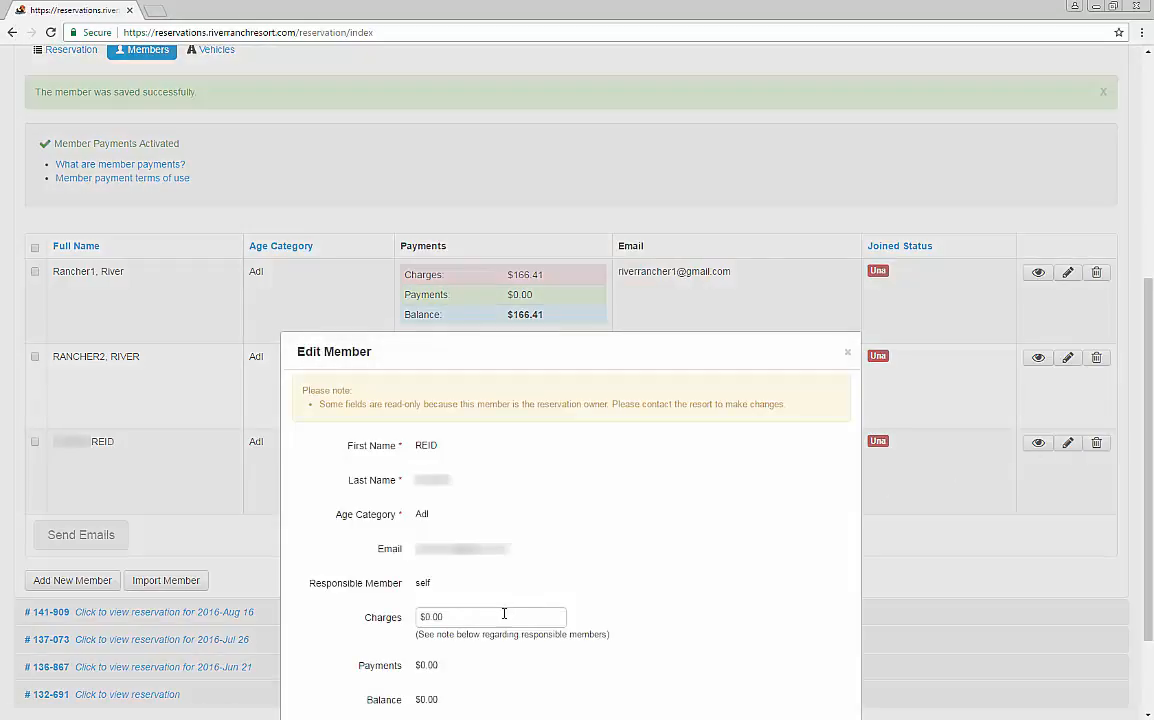
click(504, 615)
key(BackSpace)
key(BackSpace)
key(BackSpace)
key(BackSpace)
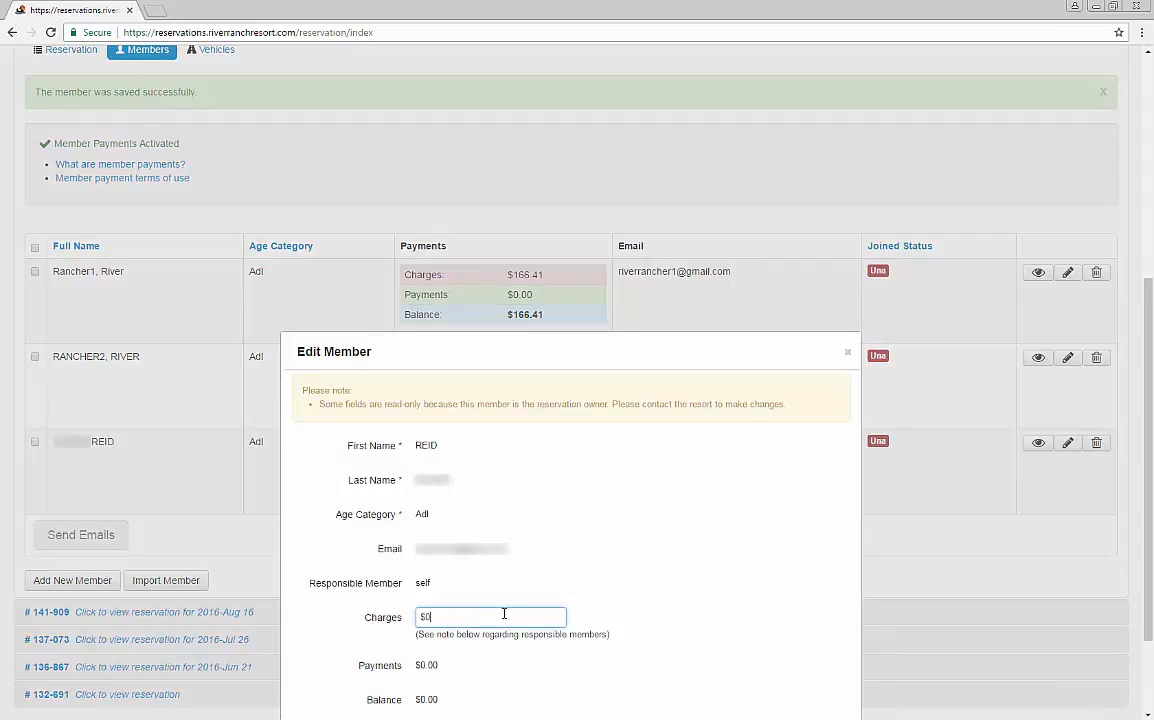
text(166.41)
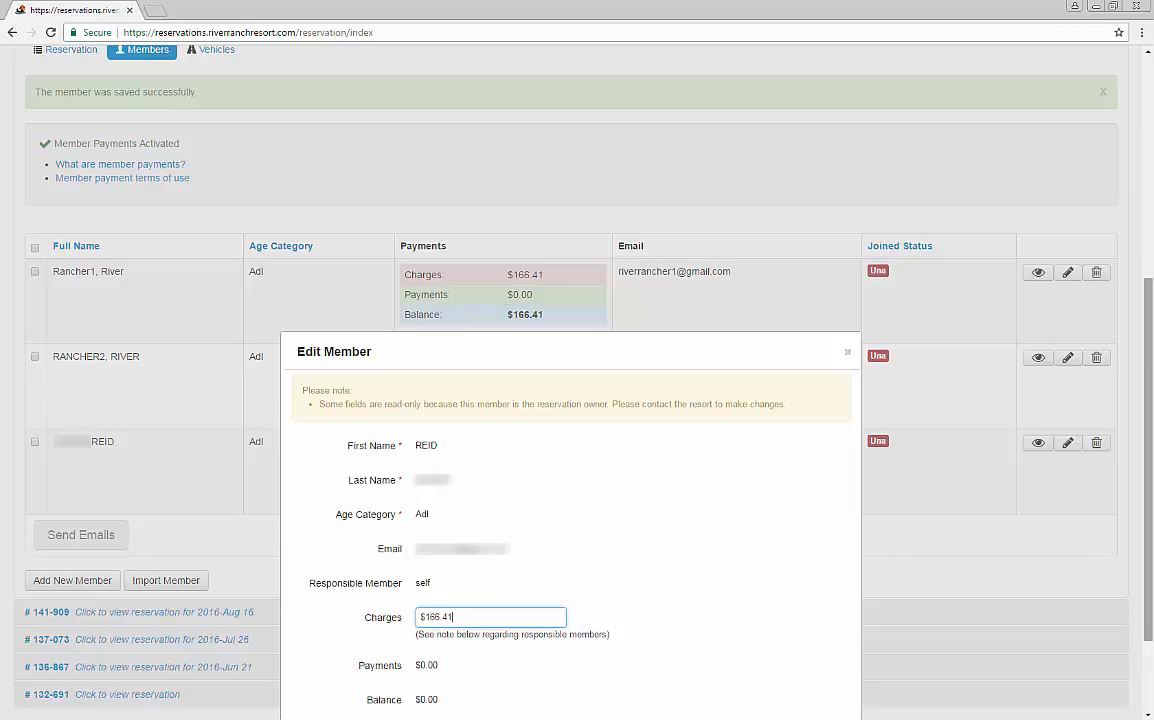
scroll(1150, 607, down, 2)
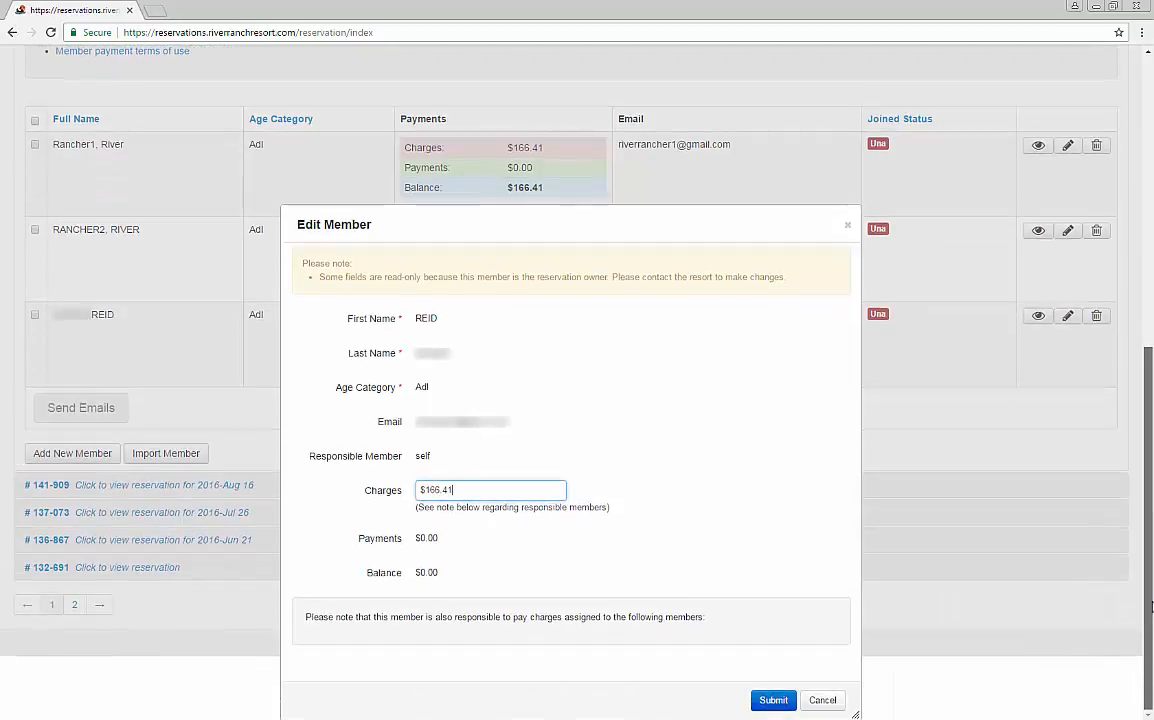
click(762, 702)
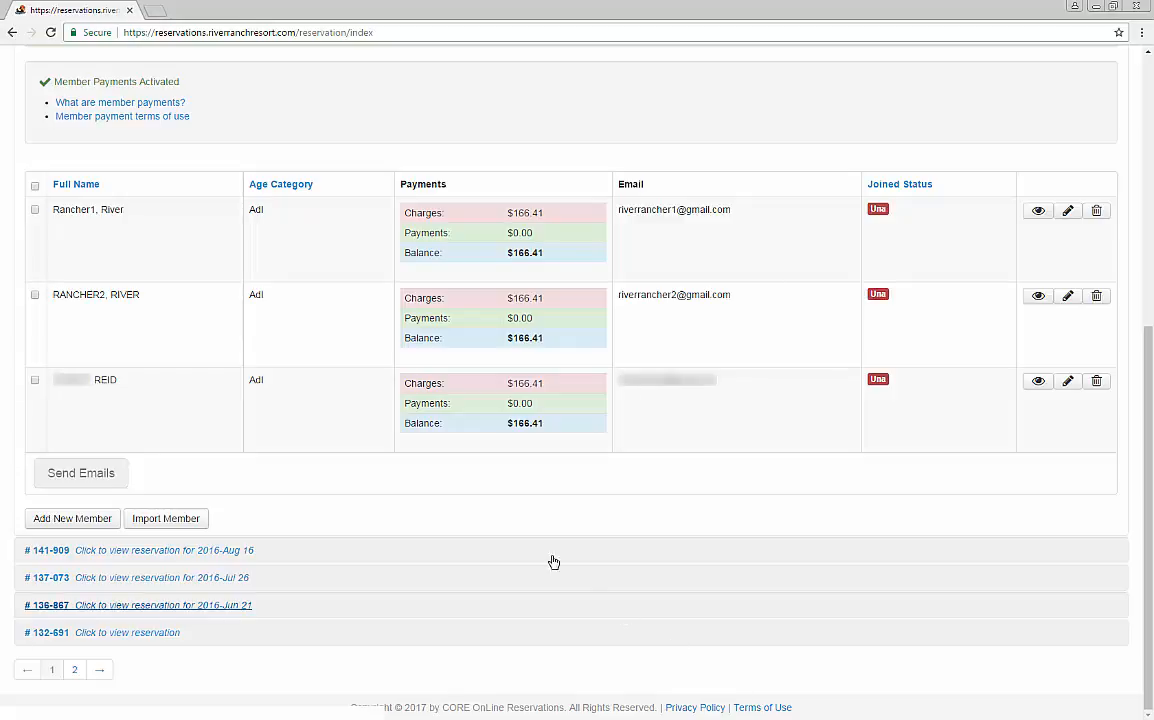
Step: Select the first two members, leaving out the reservation owner, and email them invitations to join the reservation
click(35, 212)
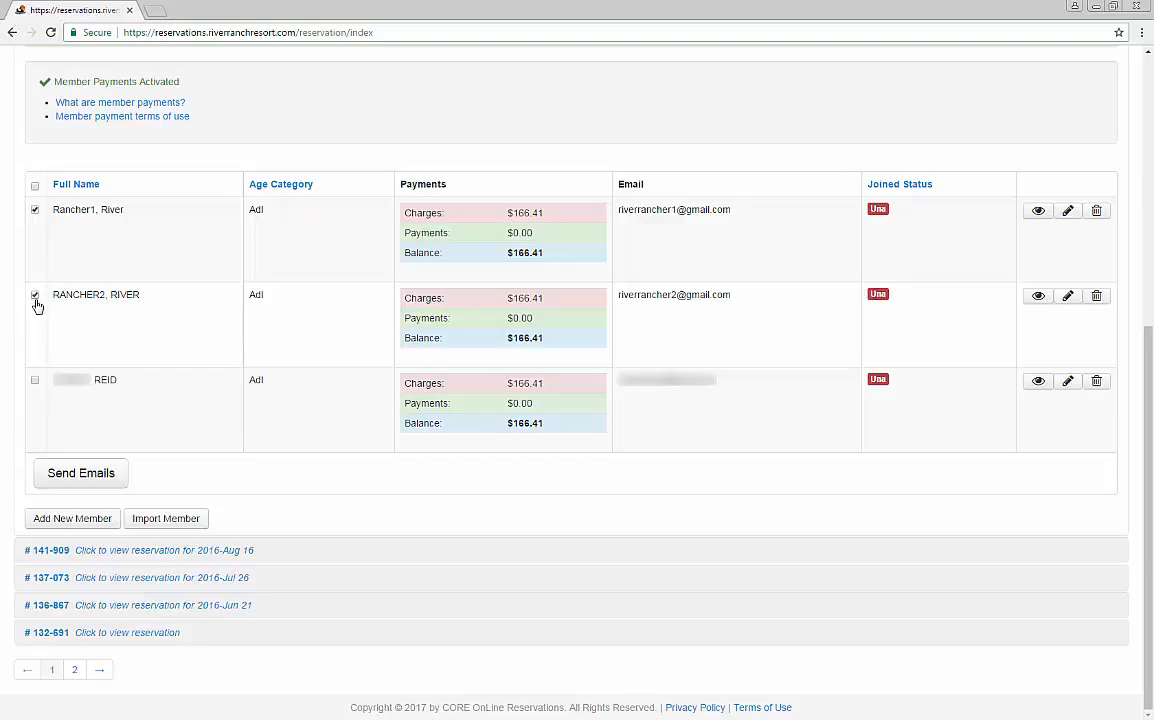
click(82, 474)
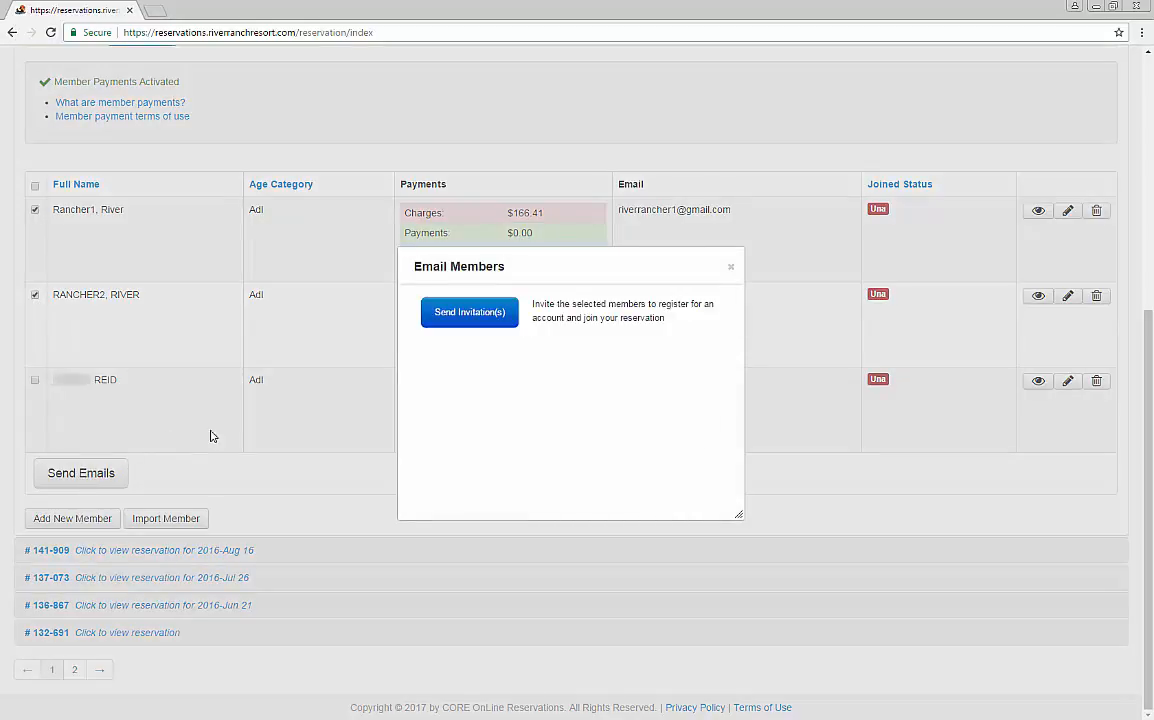
click(468, 313)
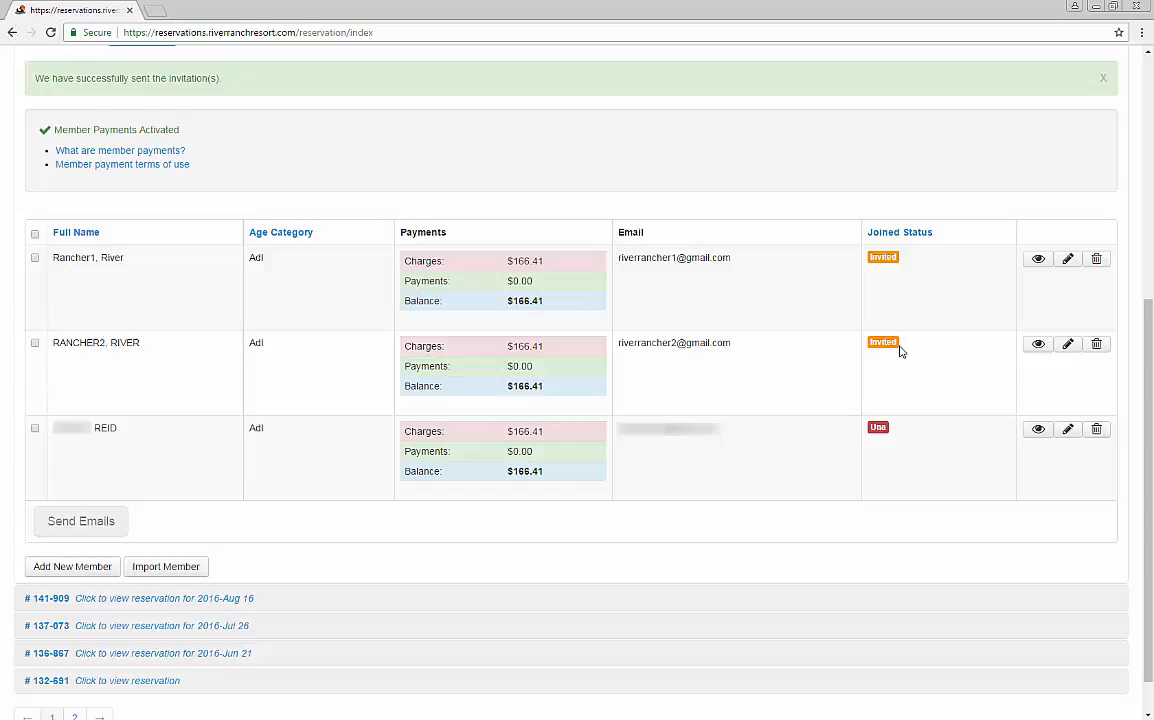
Step: Examine the payment amount options in the reservation's Make a Payment form and cancel it without paying
scroll(830, 315, up, 3)
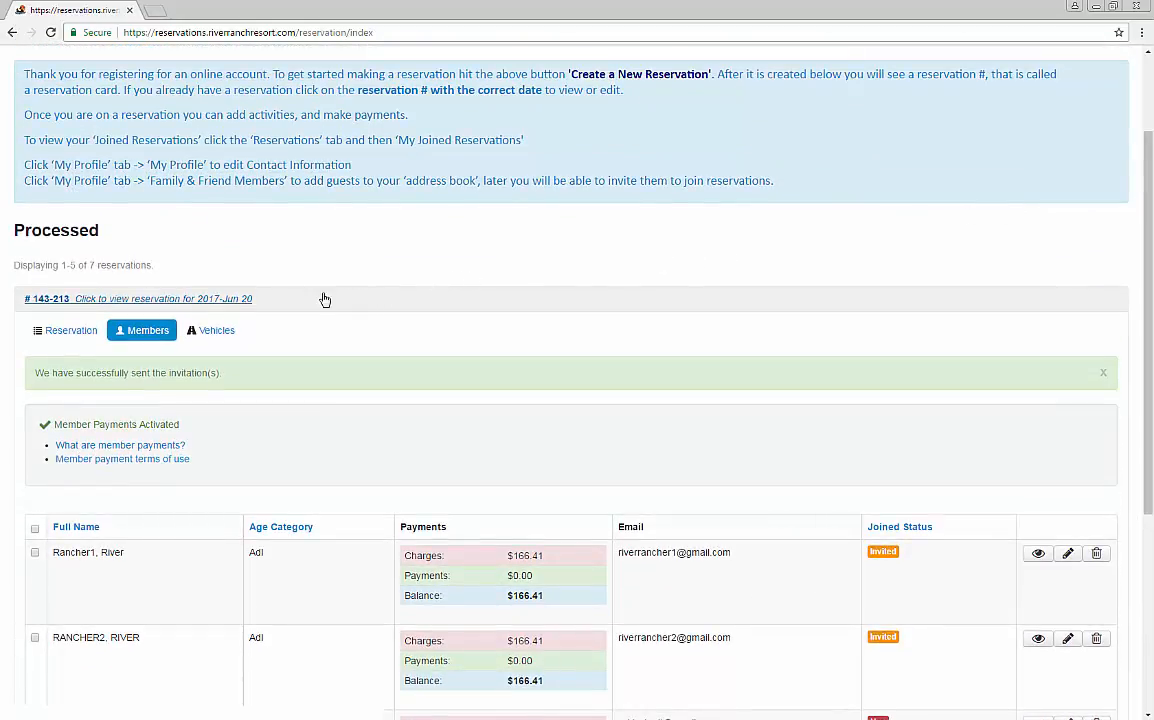
click(68, 331)
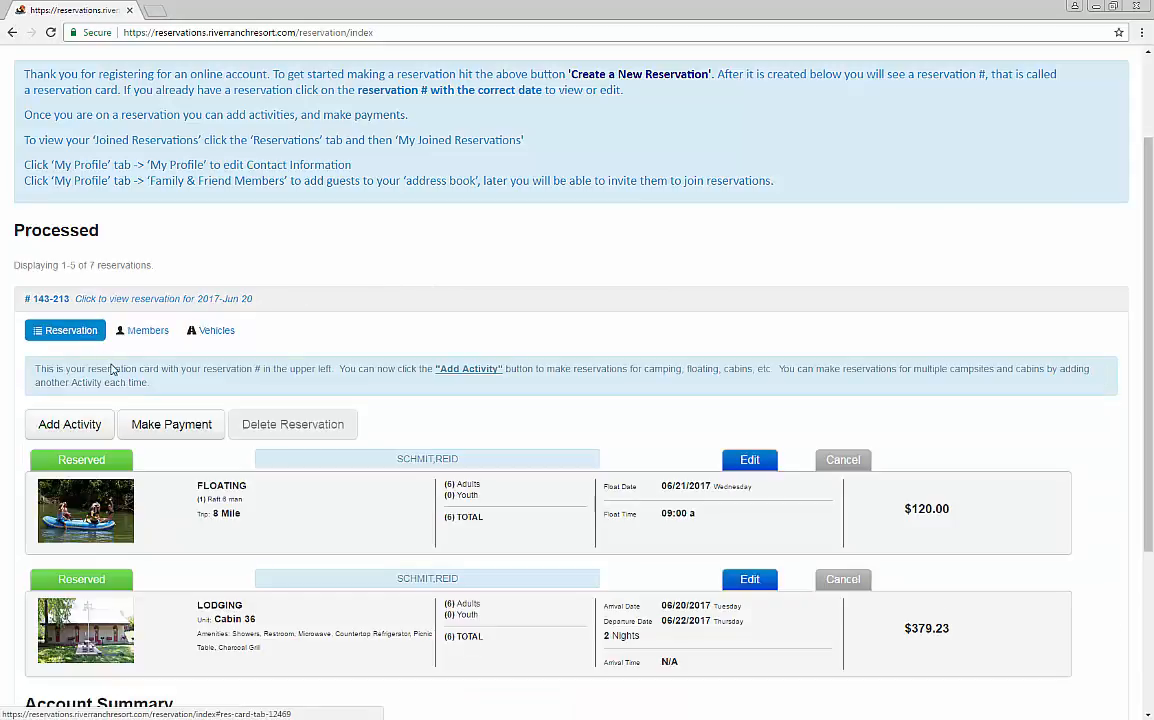
click(165, 423)
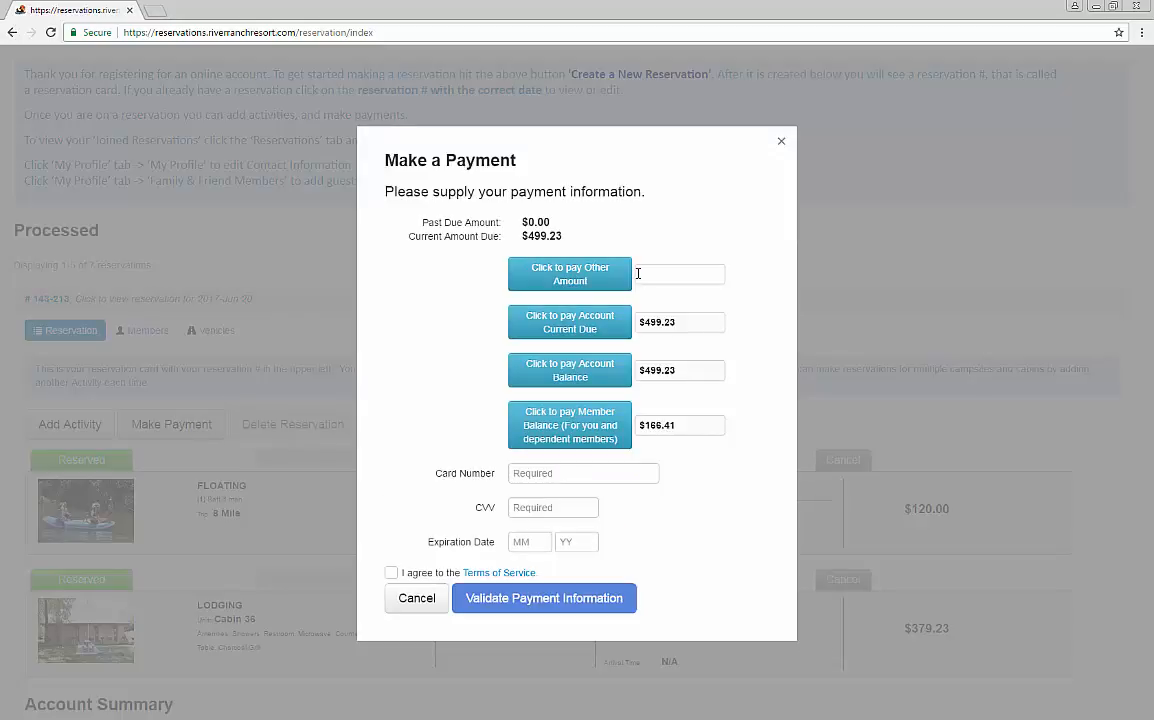
click(638, 273)
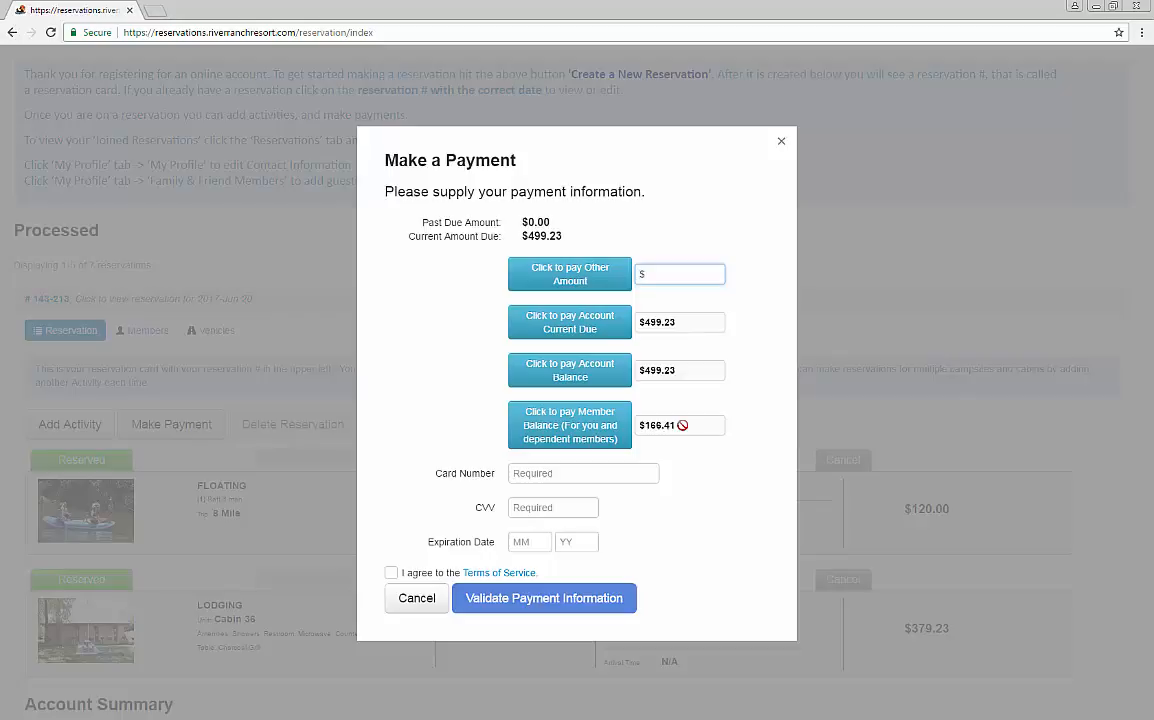
click(416, 598)
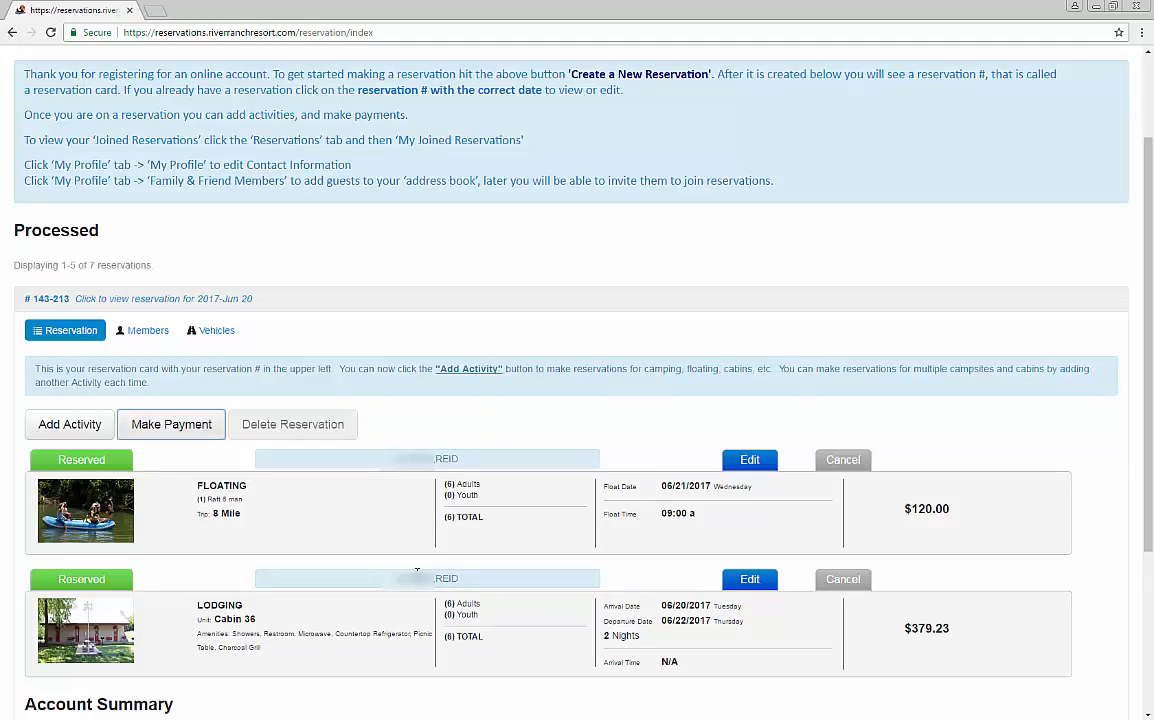